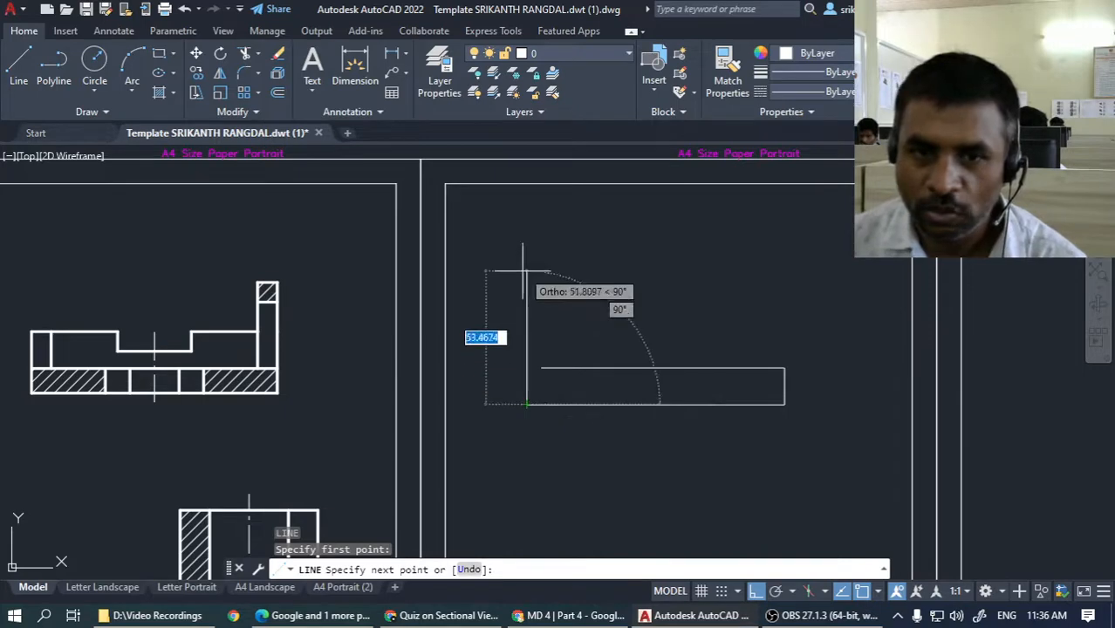
Draw two consecutive vertical line segments of 15 mm and 65 mm upward from the base outline's lower-left corner, following the quiz figure.
key(alt+Tab)
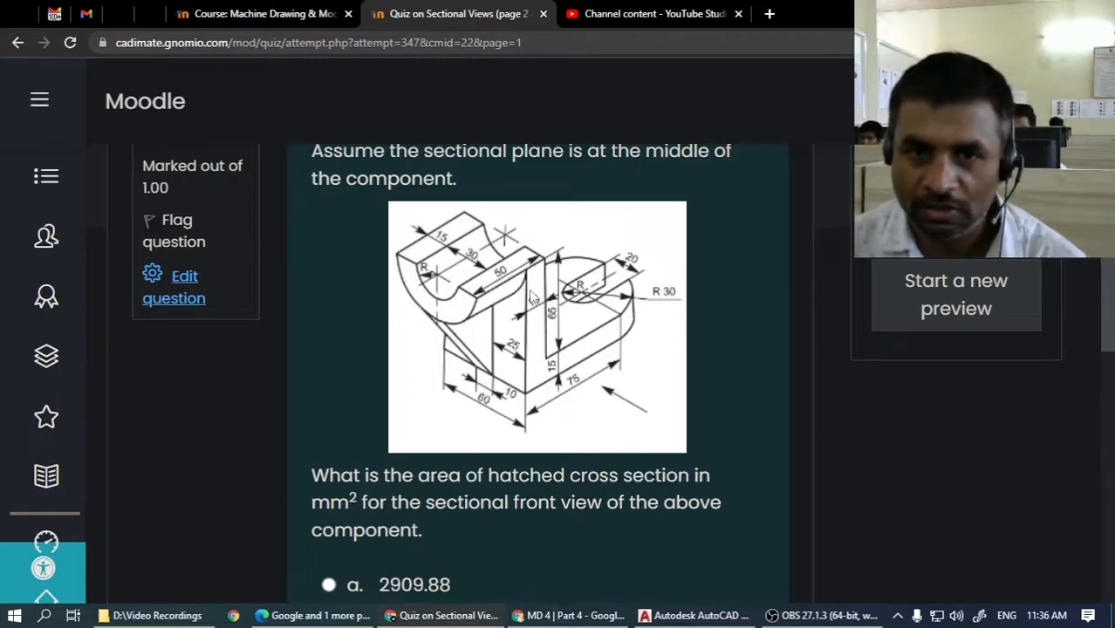
key(alt+Tab)
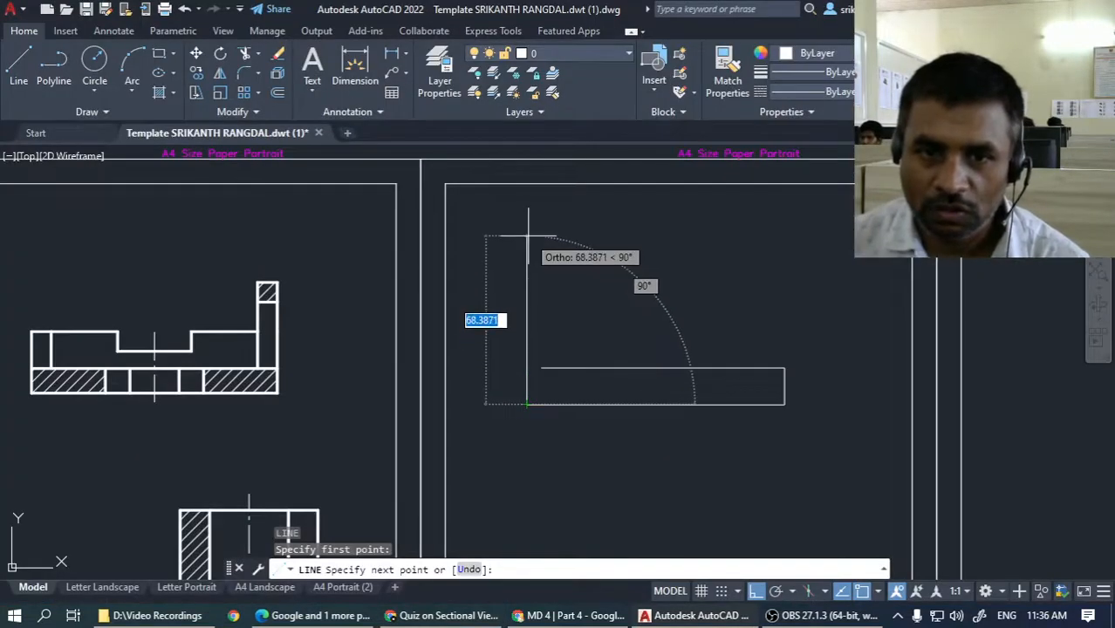
key(alt+Tab)
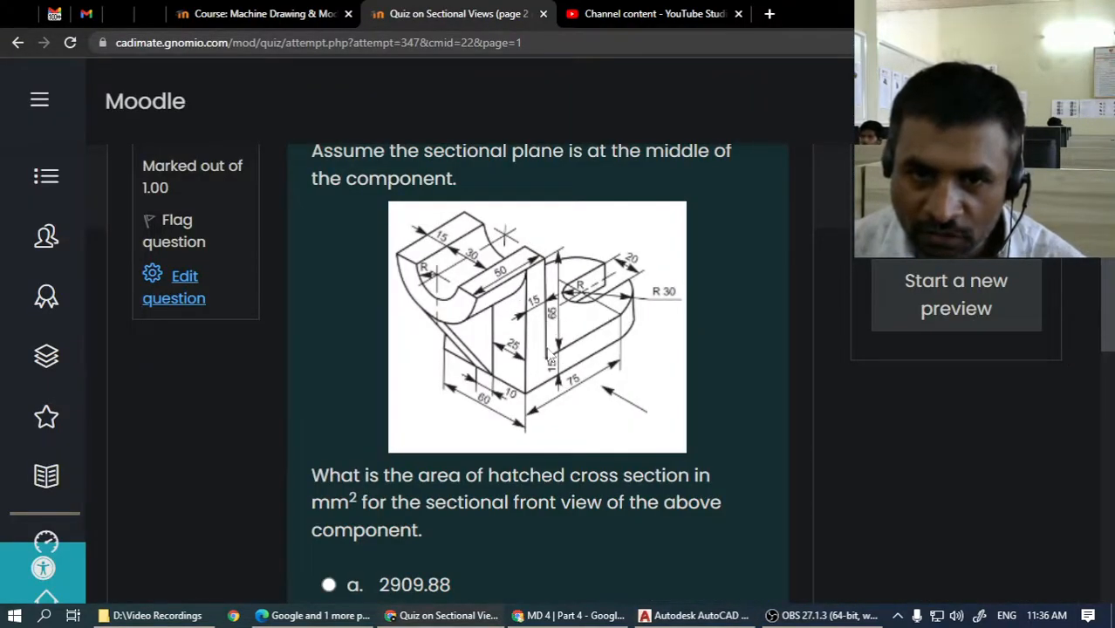
key(alt+Tab)
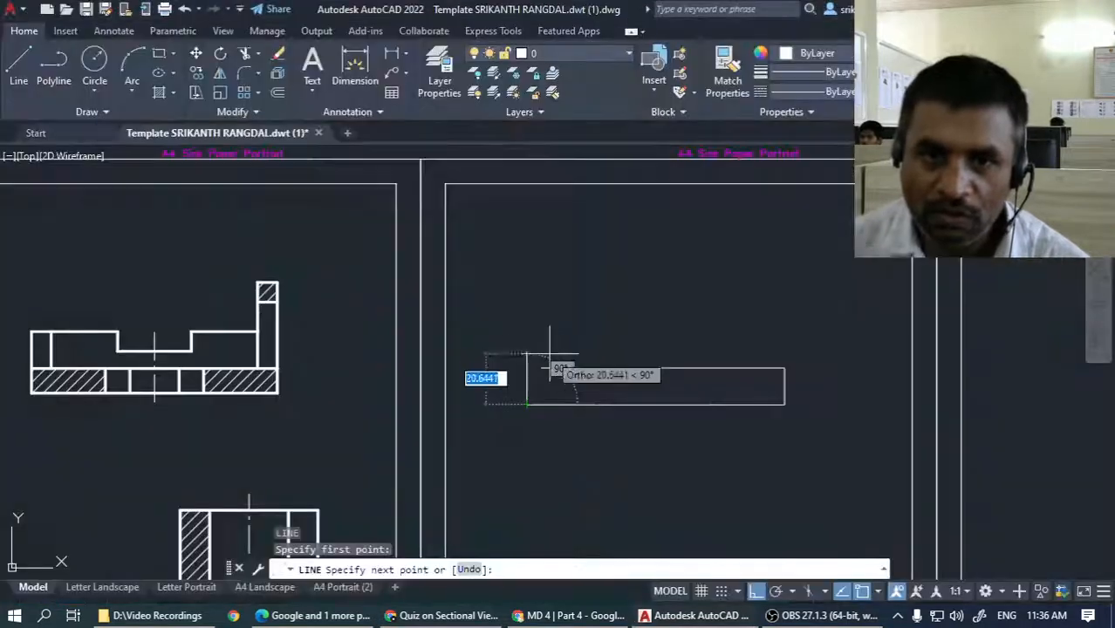
text(15)
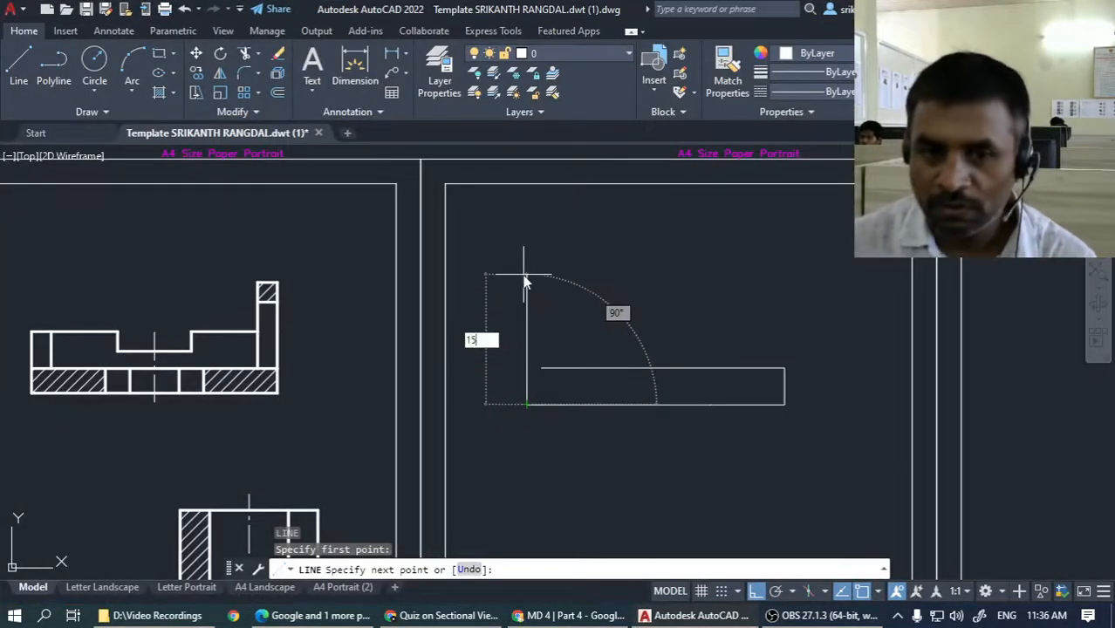
key(Return)
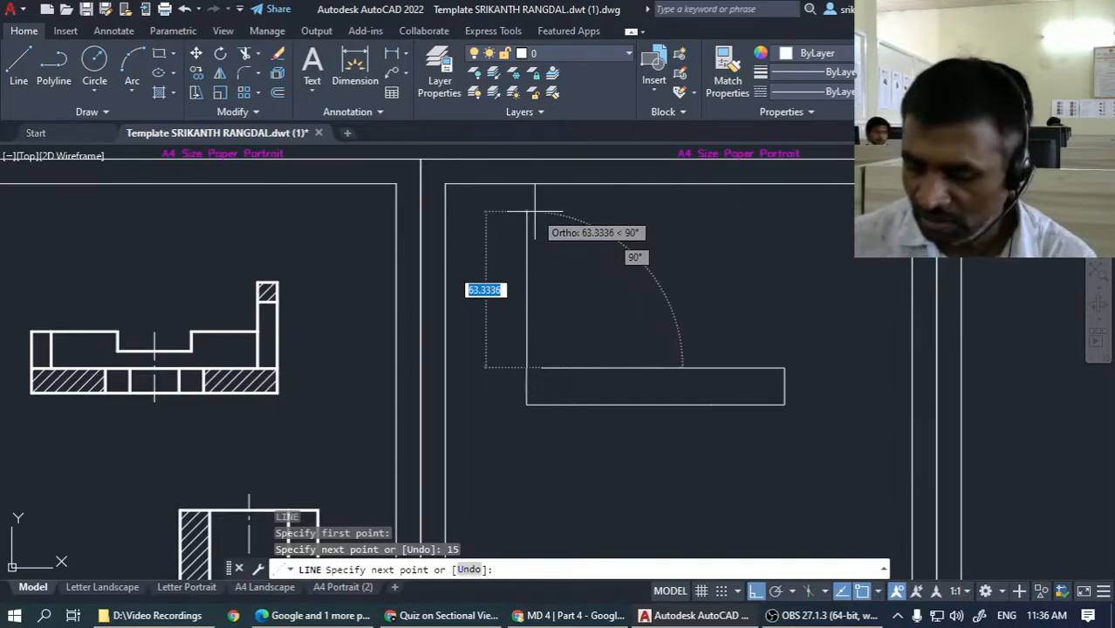
text(65)
key(Return)
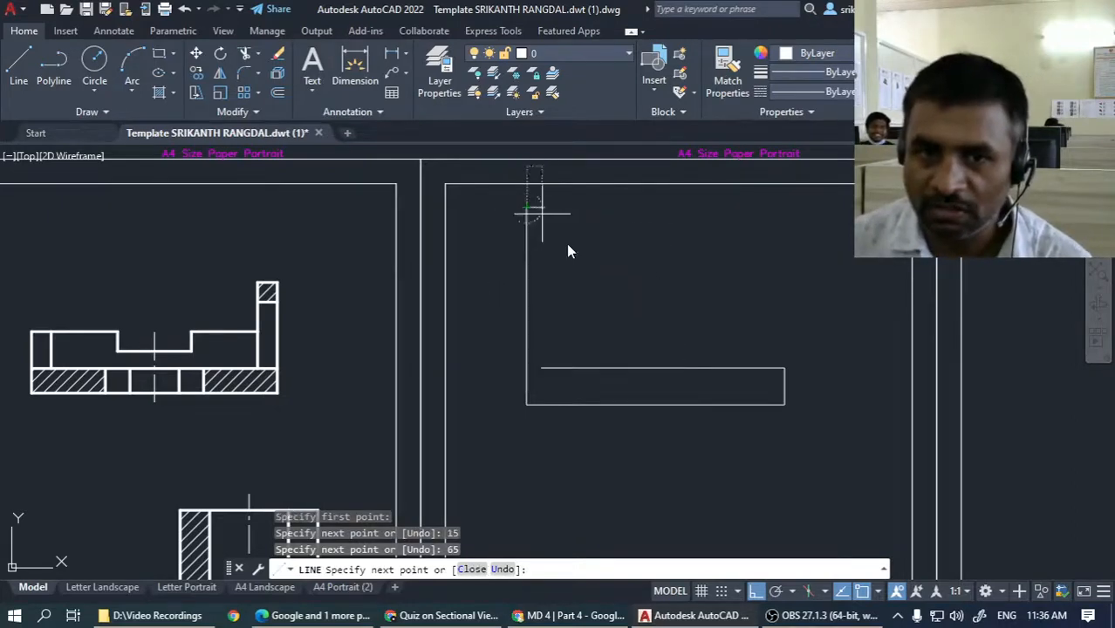
key(Return)
Move the whole front-view outline diagonally down and to the right by about 30 mm, with ortho off only for the move.
click(487, 191)
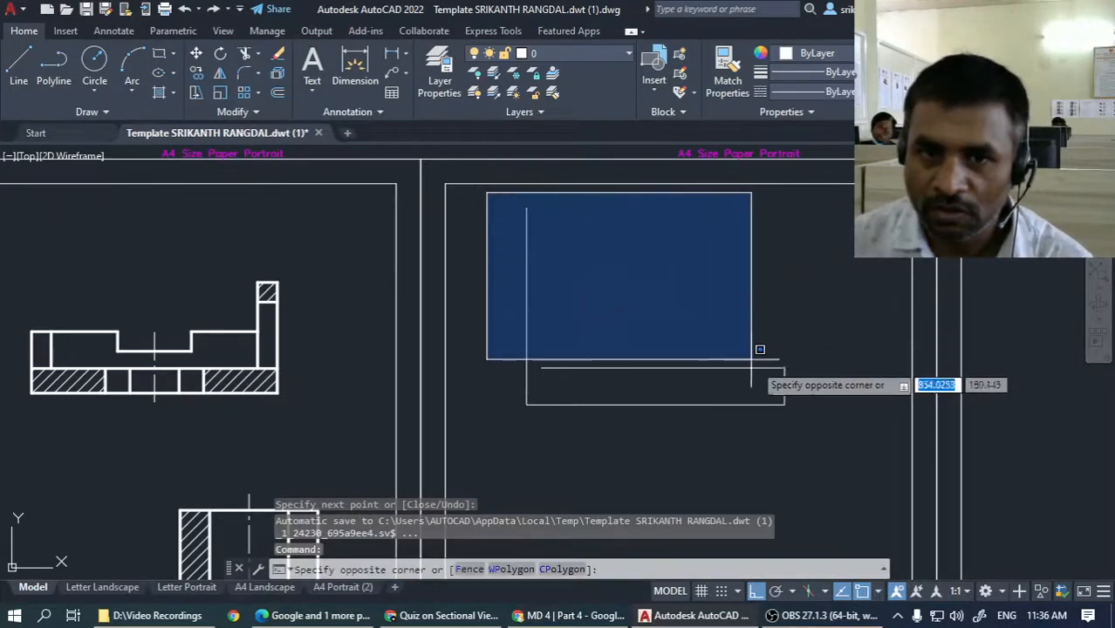
click(811, 457)
text(m)
key(Return)
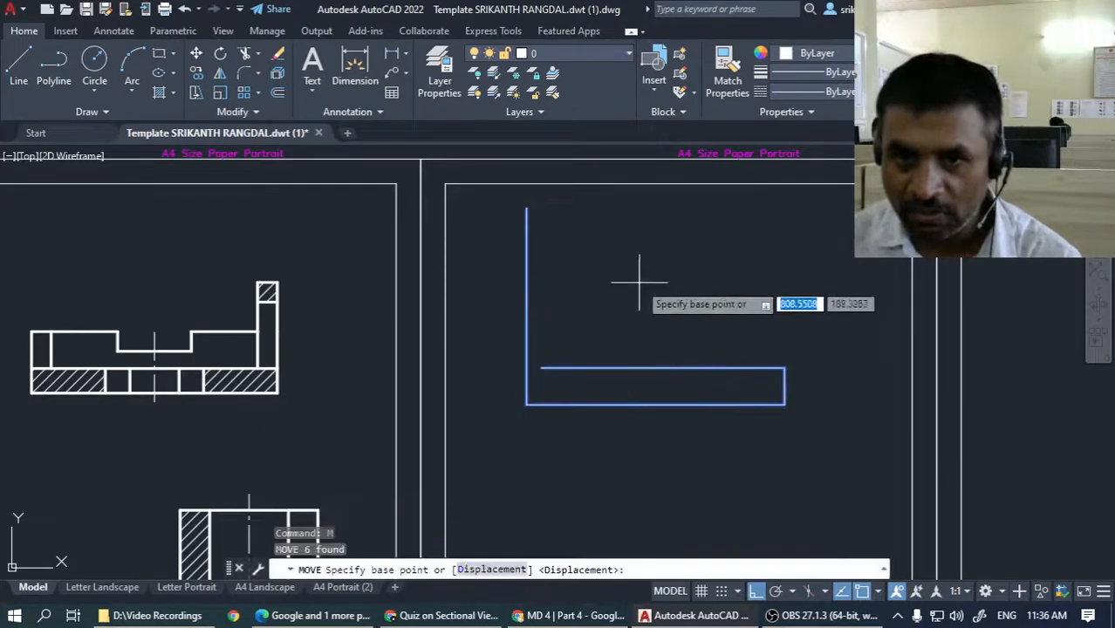
click(639, 282)
key(F8)
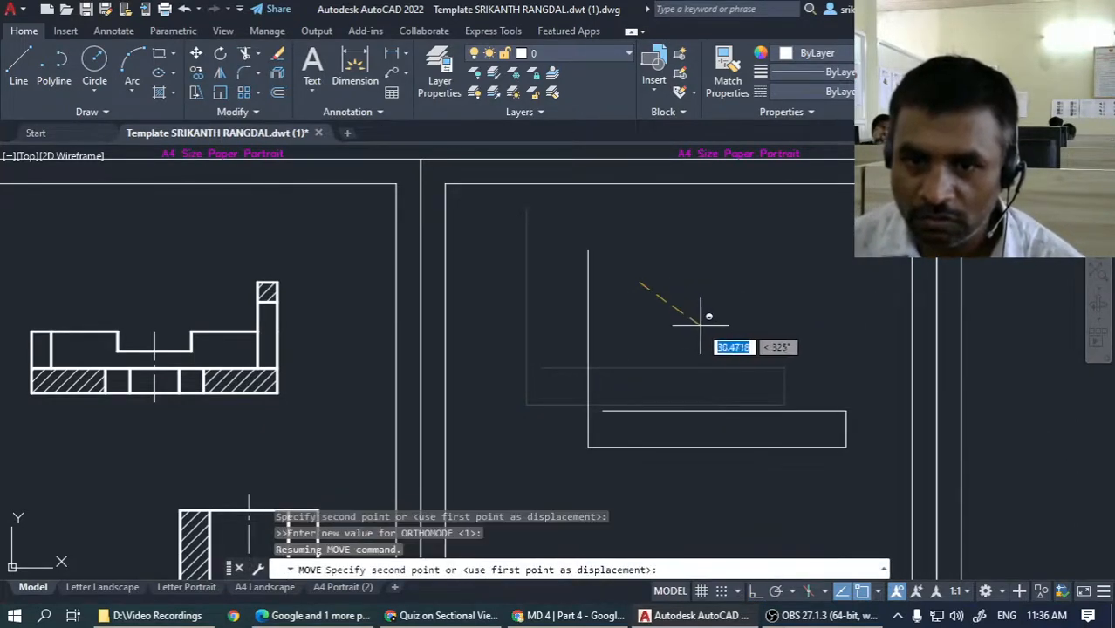
click(704, 328)
key(F8)
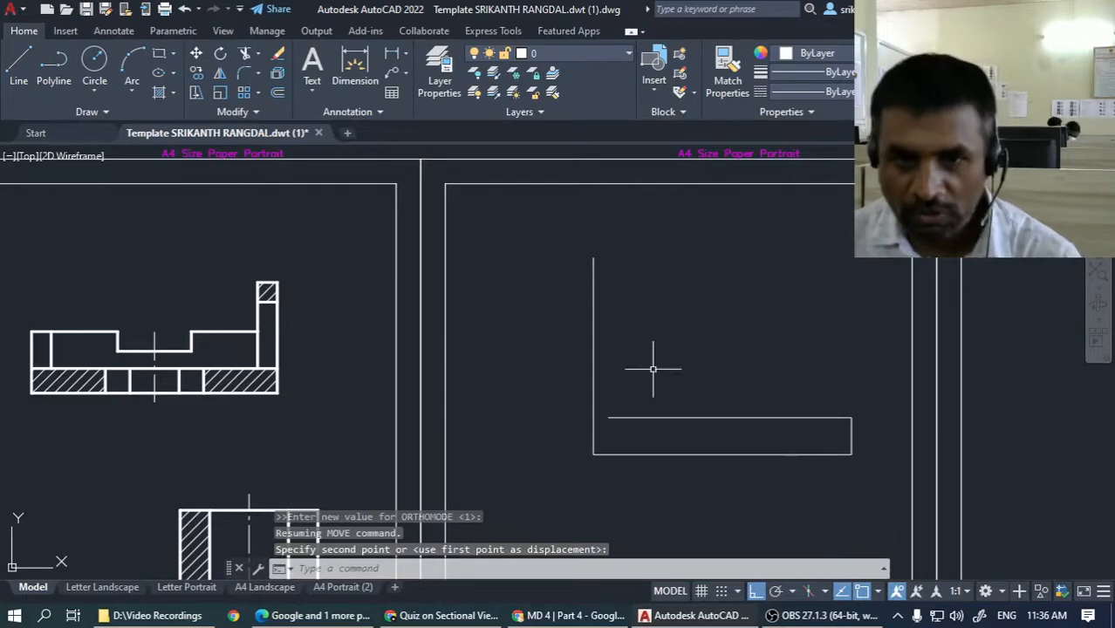
Check the wall thickness in the quiz figure and offset the 65 mm vertical edge 15 mm to the right.
key(alt+Tab)
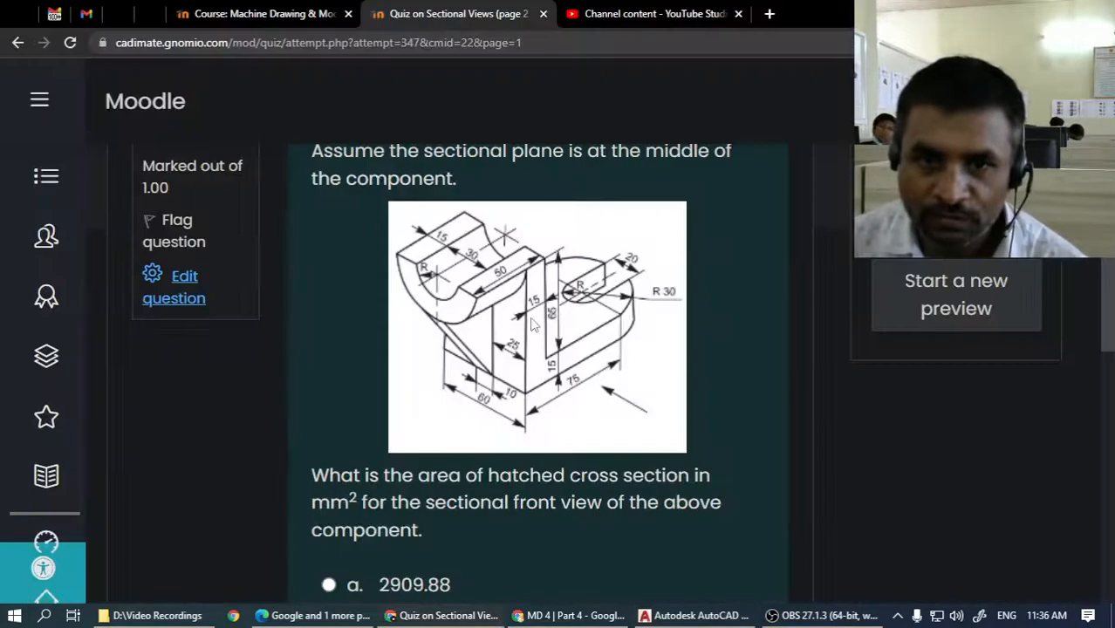
key(alt+Tab)
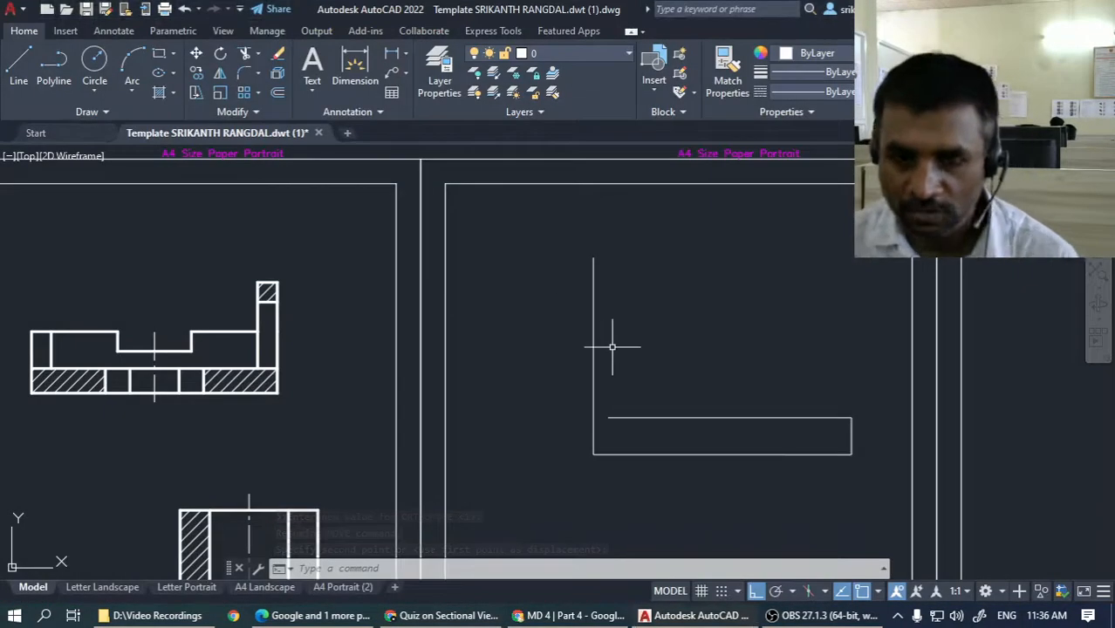
text(o)
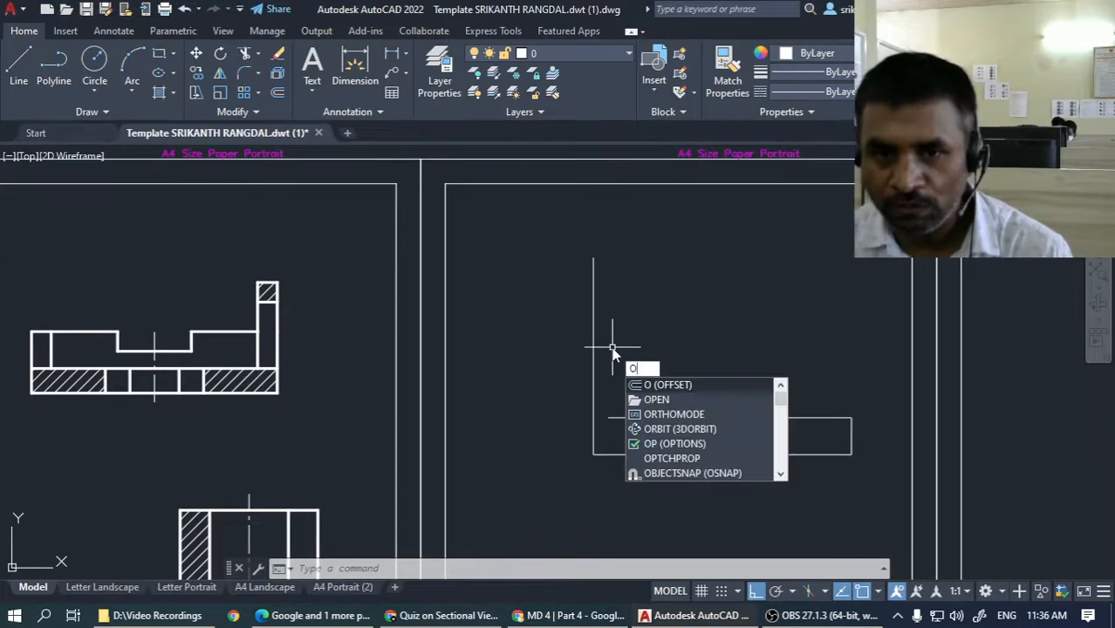
key(Return)
text(15)
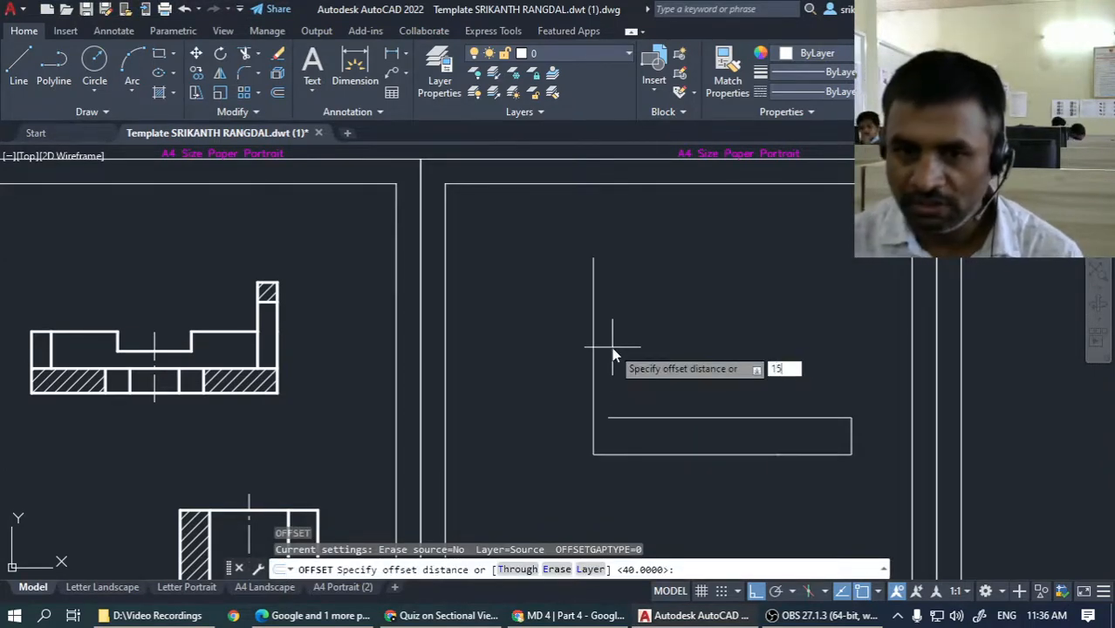
key(Return)
click(594, 344)
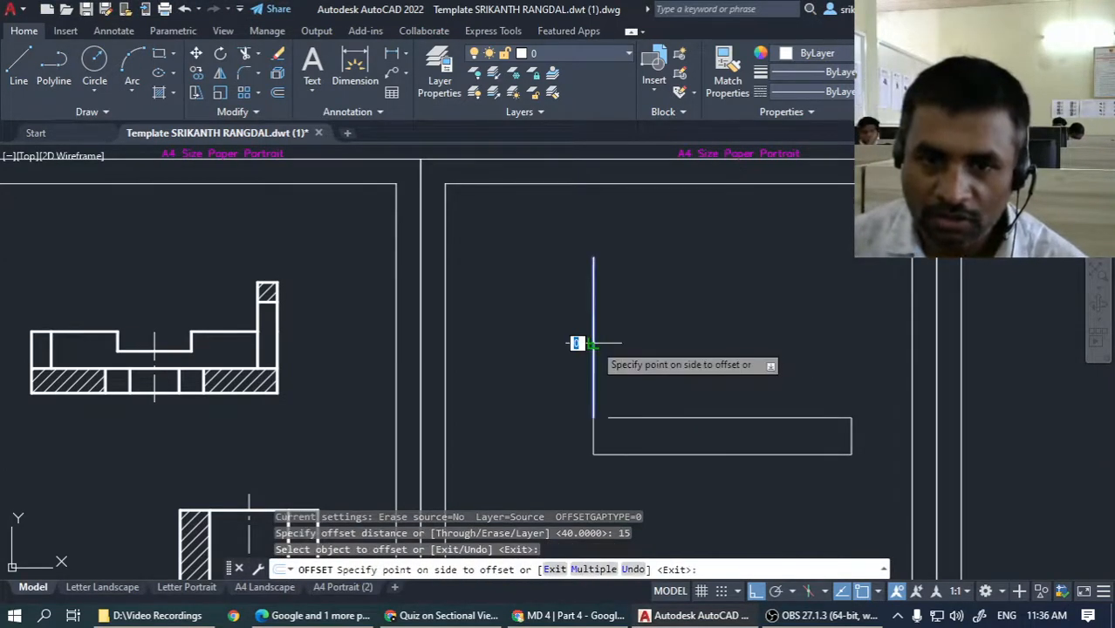
click(696, 320)
key(Return)
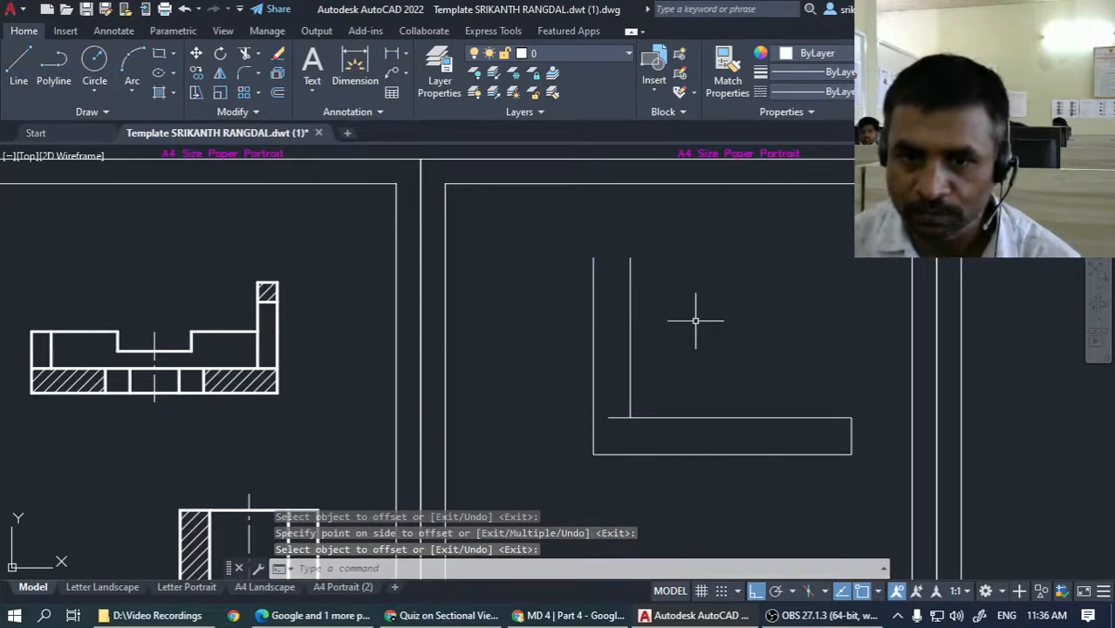
Draw a 50 mm horizontal line to the left from the upper end of the wall's right edge, as in the quiz figure.
text(l)
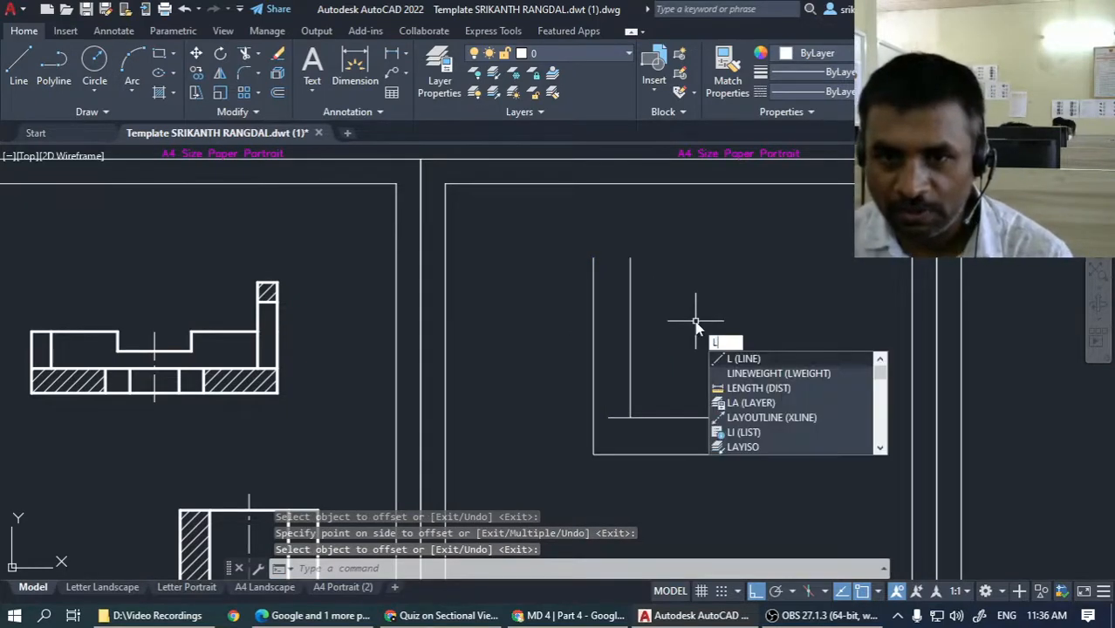
key(Return)
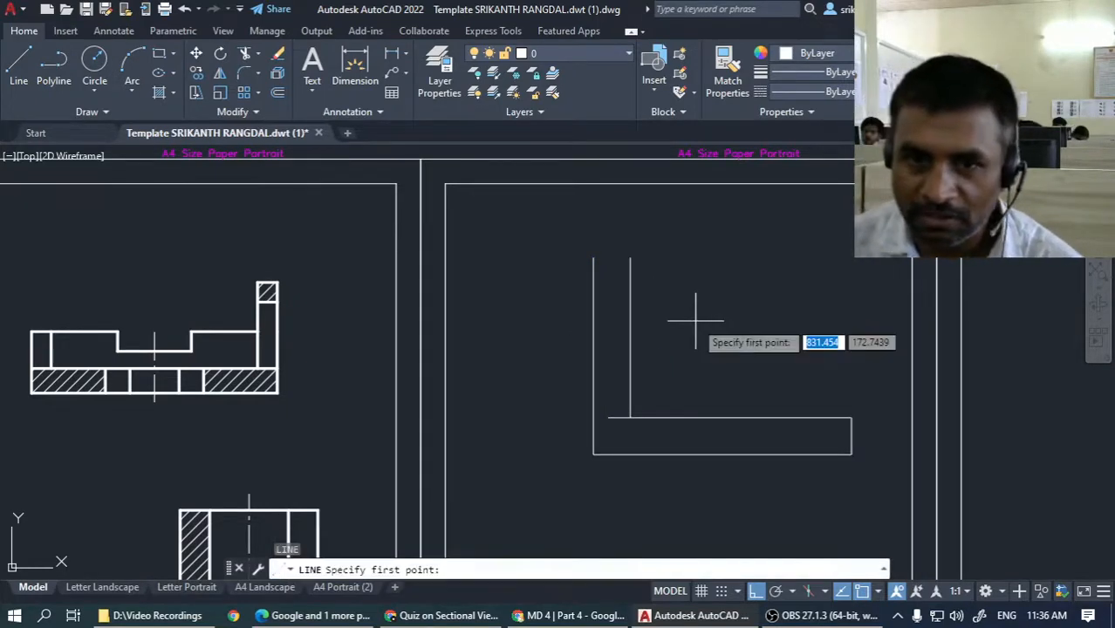
click(630, 257)
key(alt+Tab)
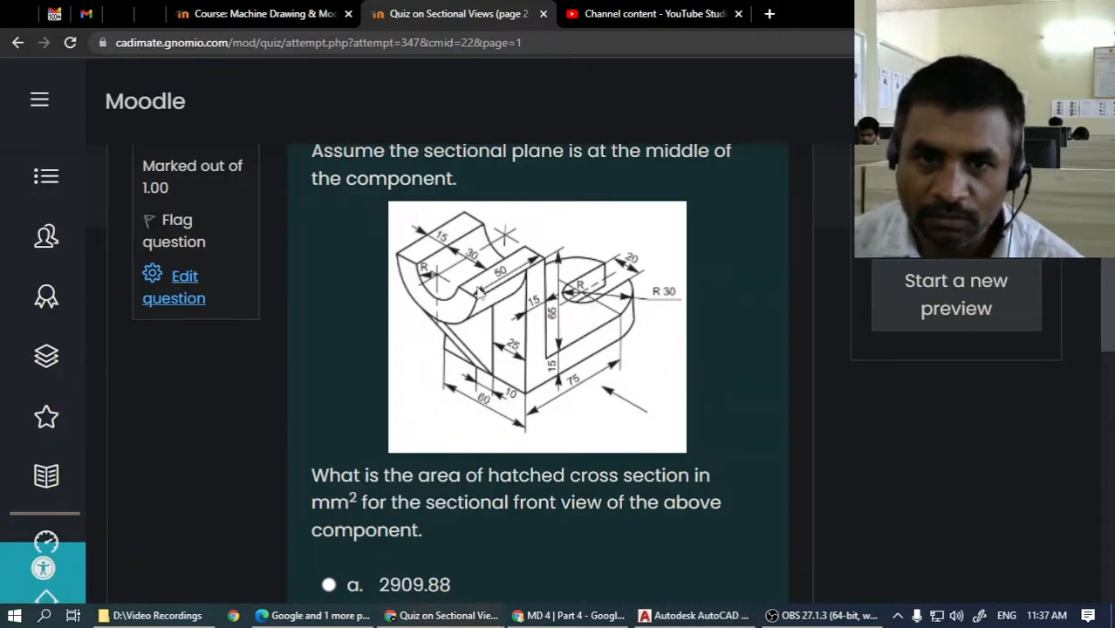
key(alt+Tab)
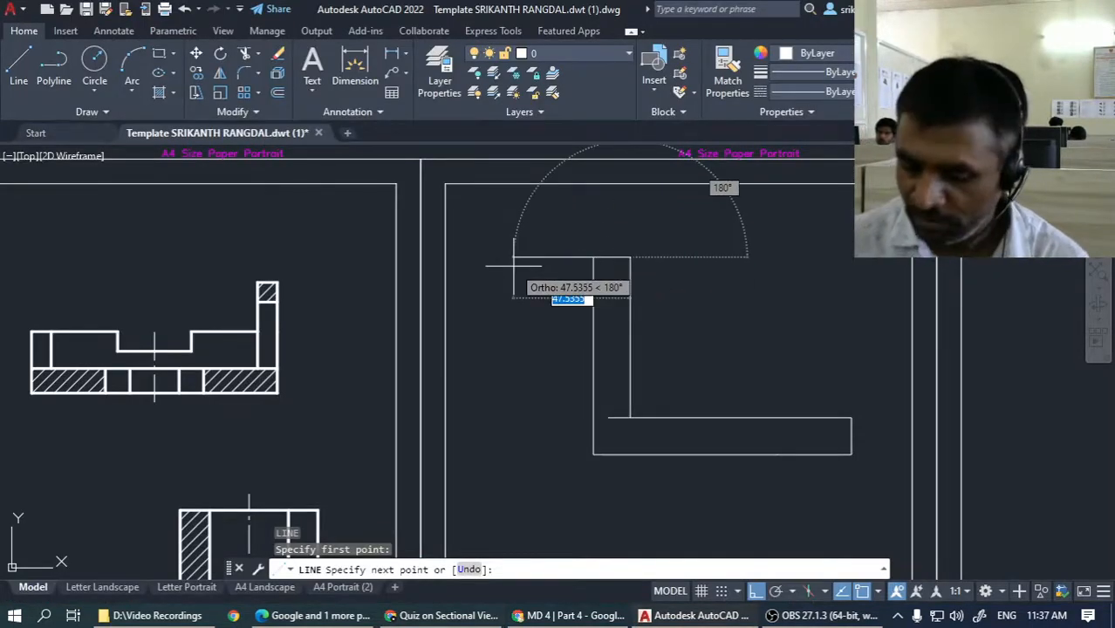
text(50)
key(Return)
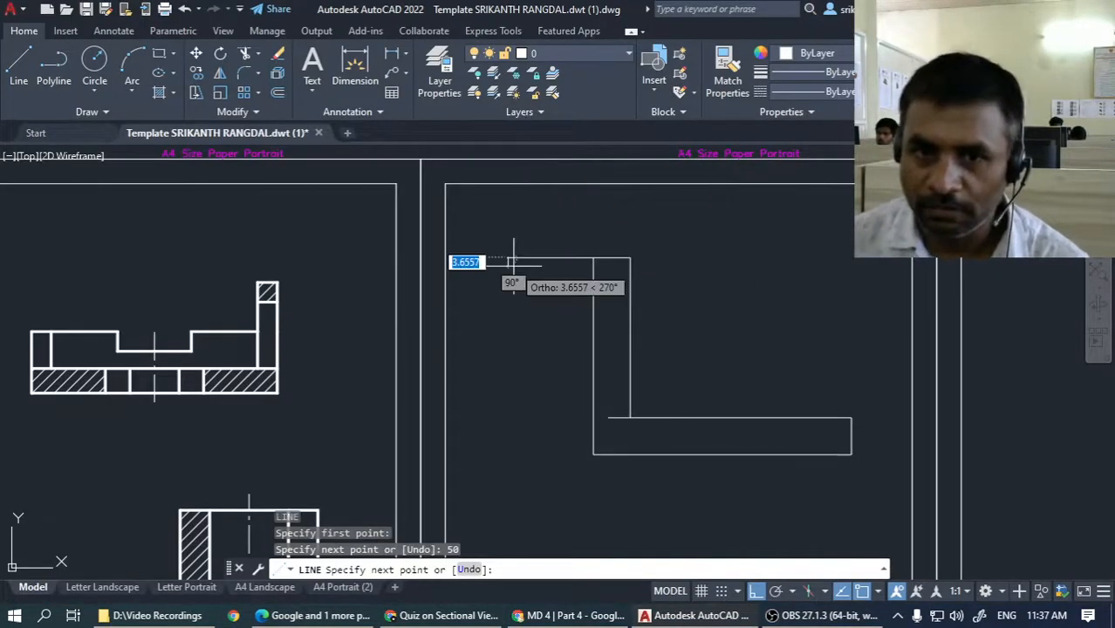
key(Return)
Check the cradle radius in the quiz figure and offset the 50 mm upper line 30 mm downward.
key(alt+Tab)
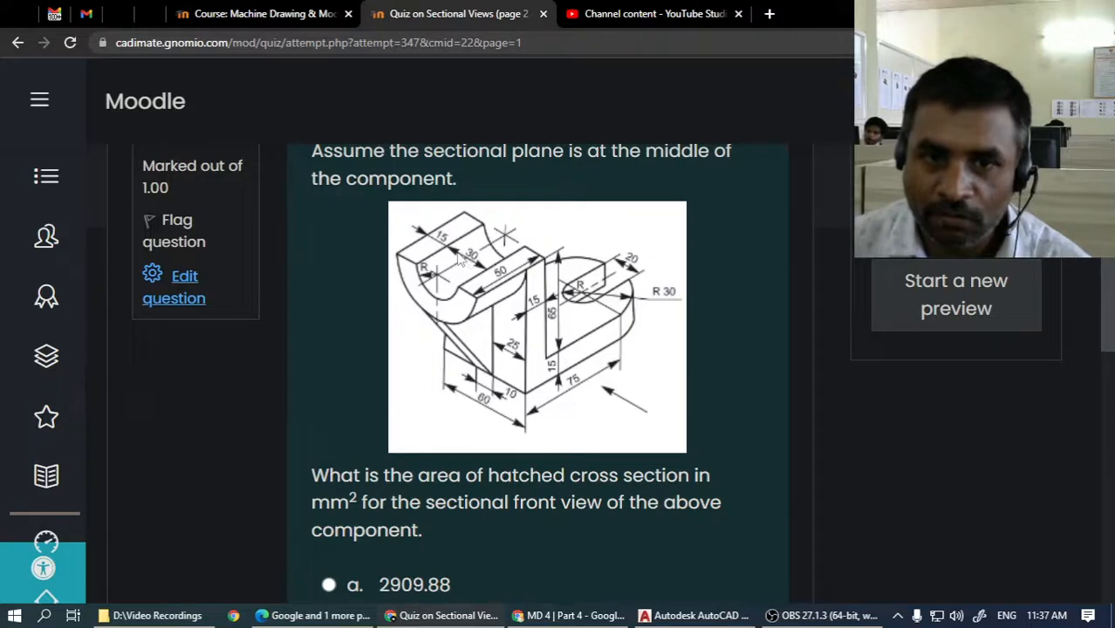
key(alt+Tab)
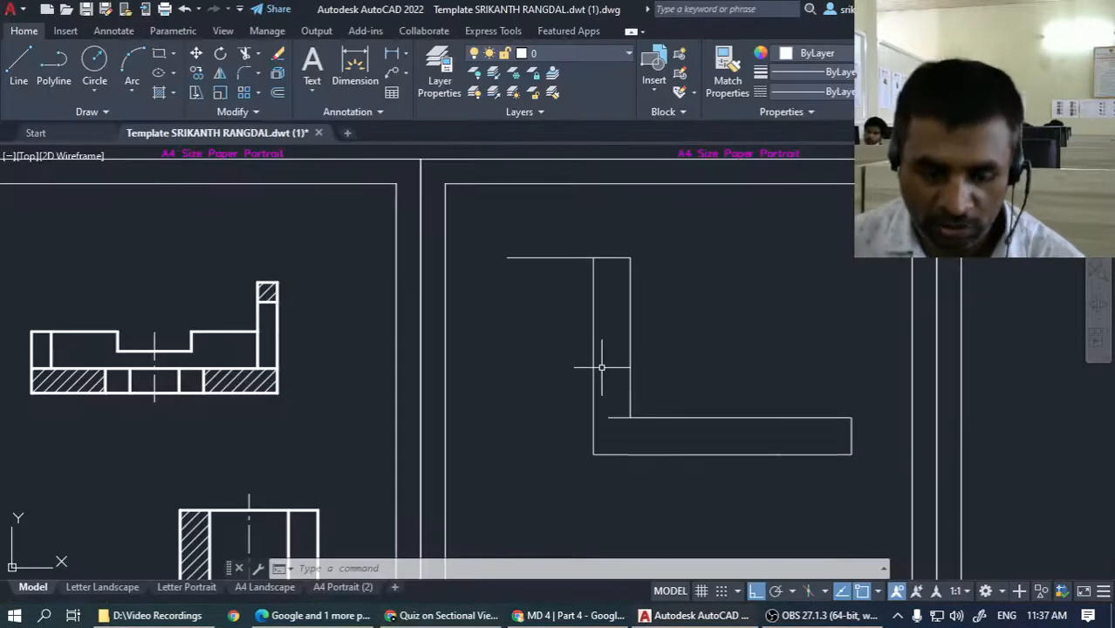
text(o)
key(Return)
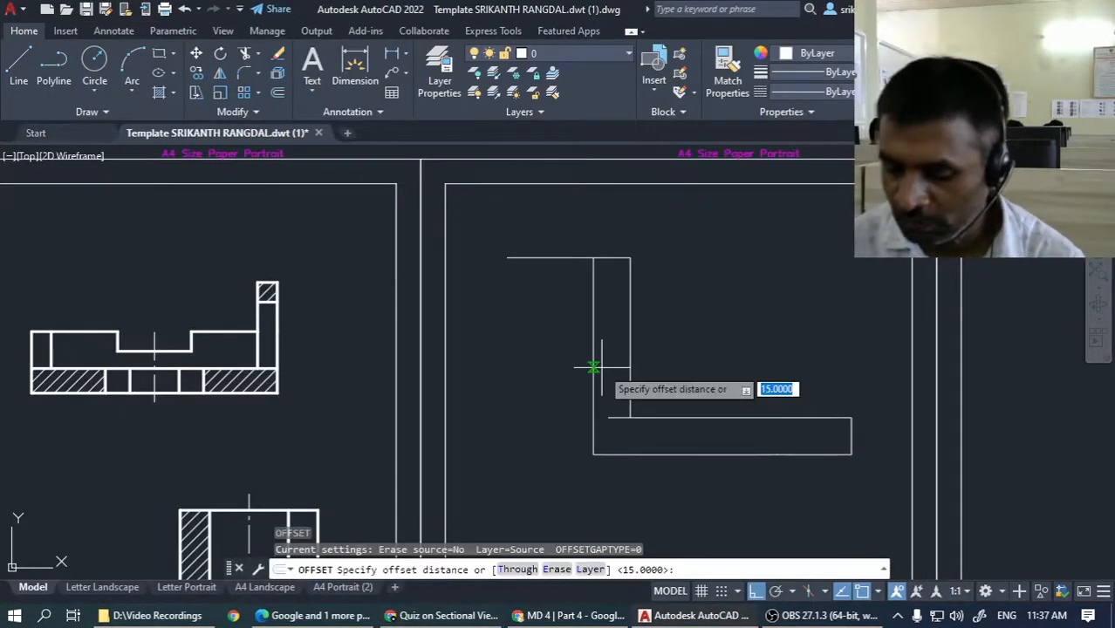
text(30)
key(Return)
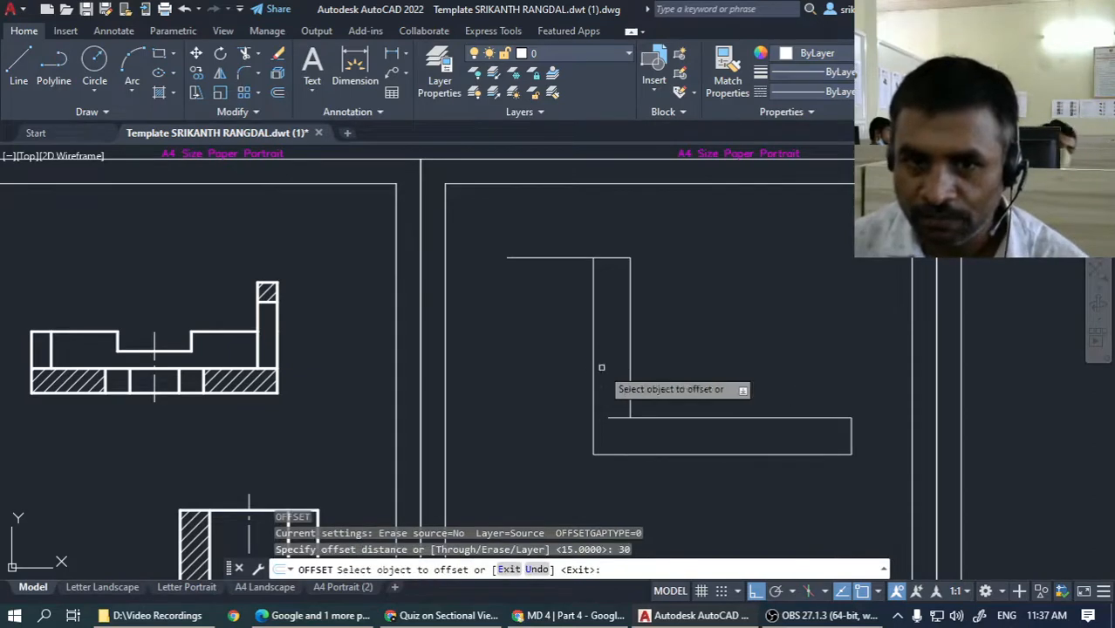
click(543, 257)
click(545, 330)
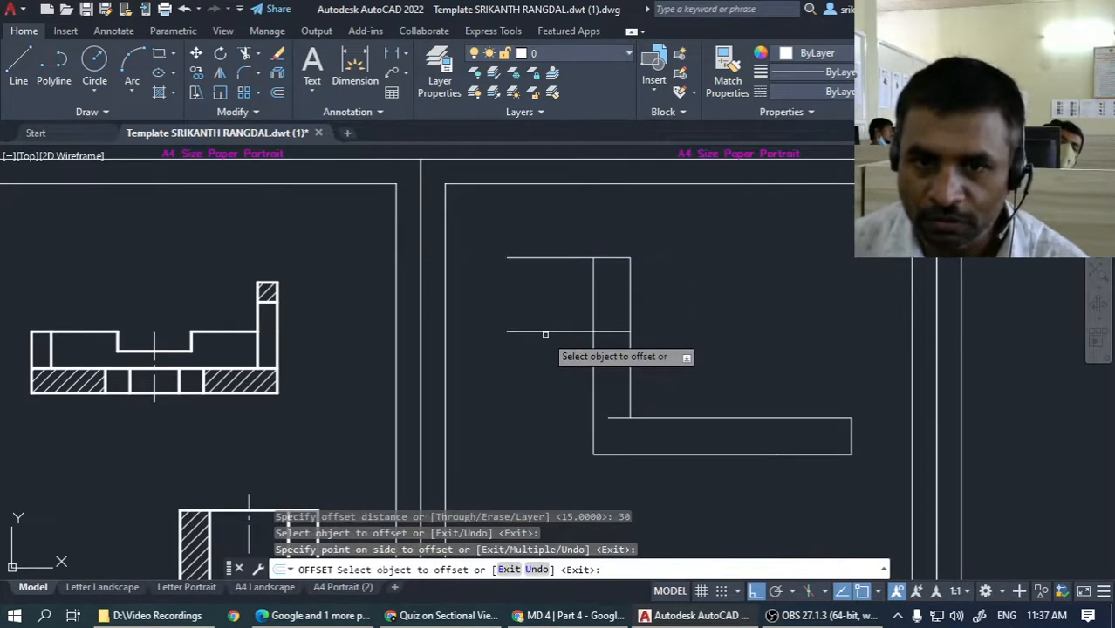
Close the cradle outline with a vertical line joining the left ends of its two horizontal lines.
text(l)
key(Return)
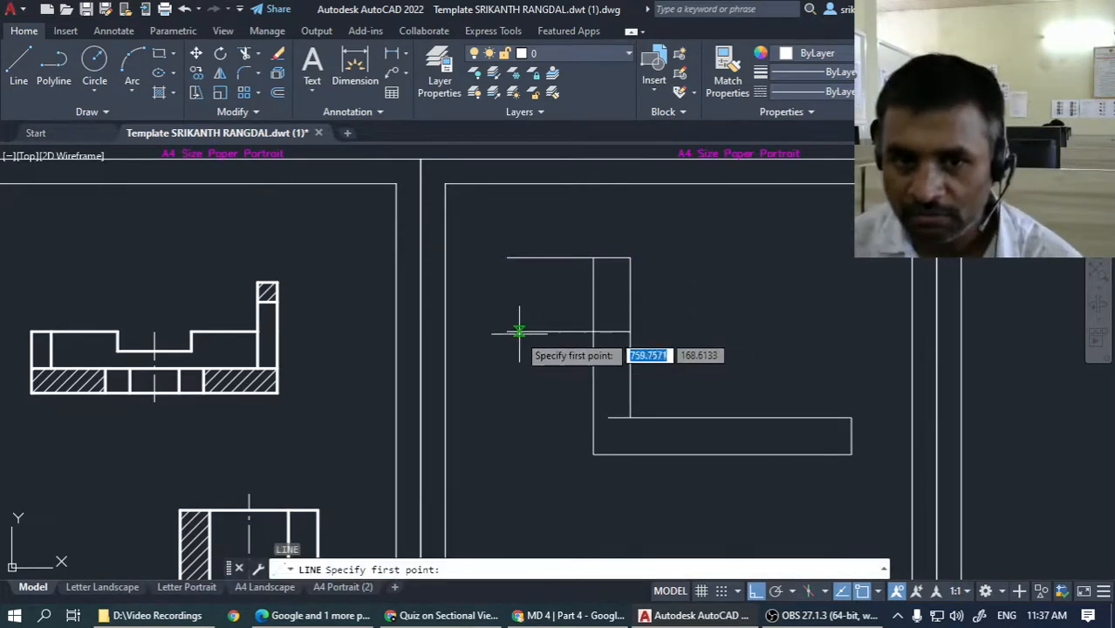
click(513, 330)
click(507, 258)
key(Return)
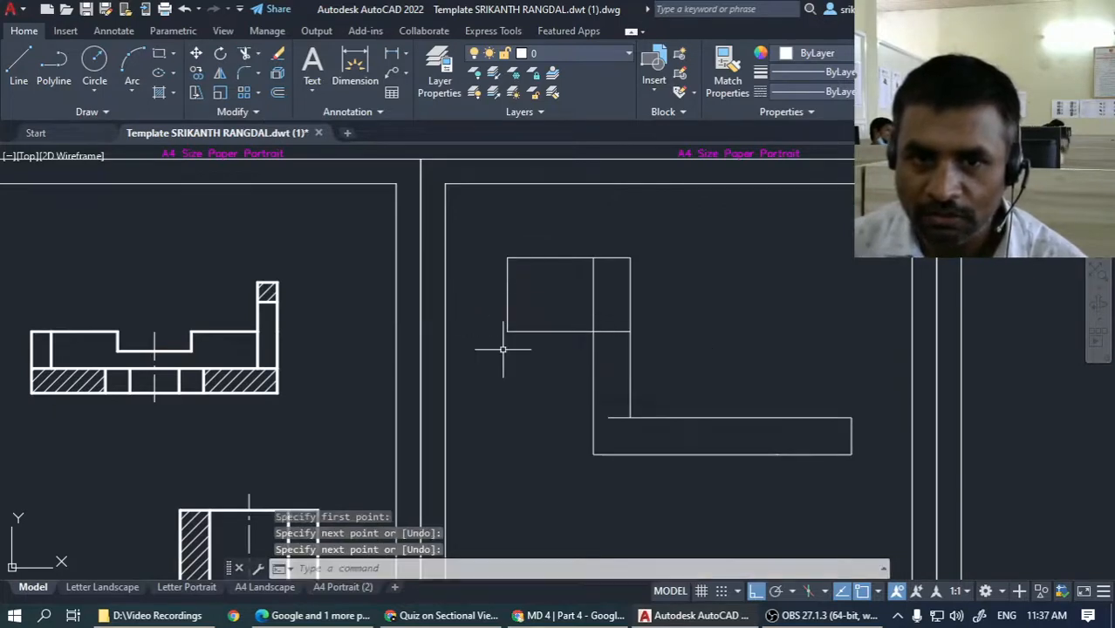
text(o)
key(Return)
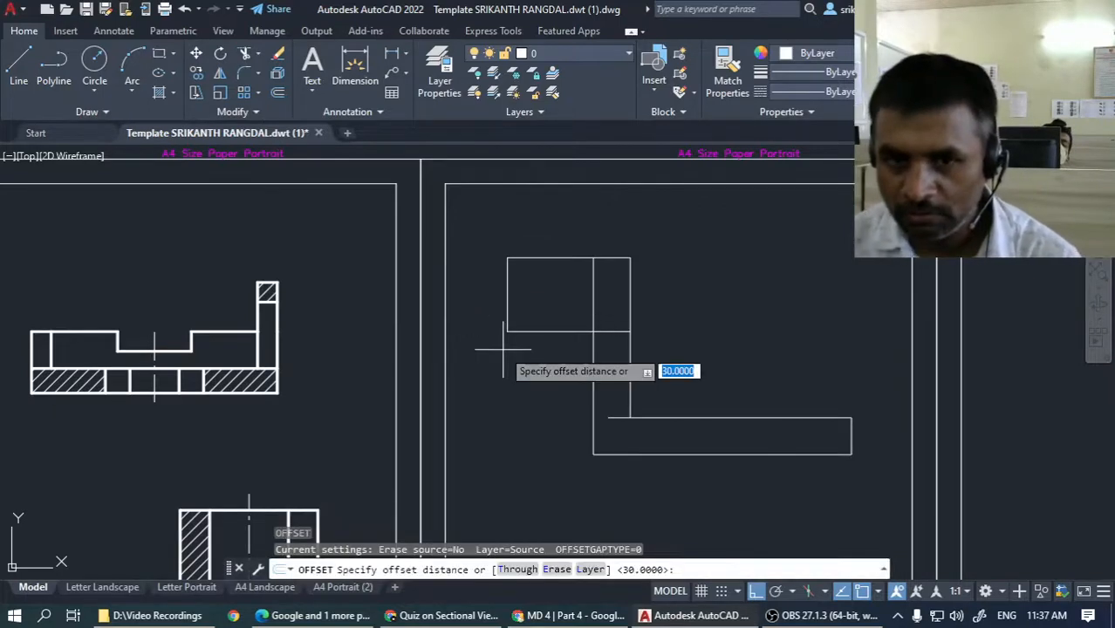
key(alt+Tab)
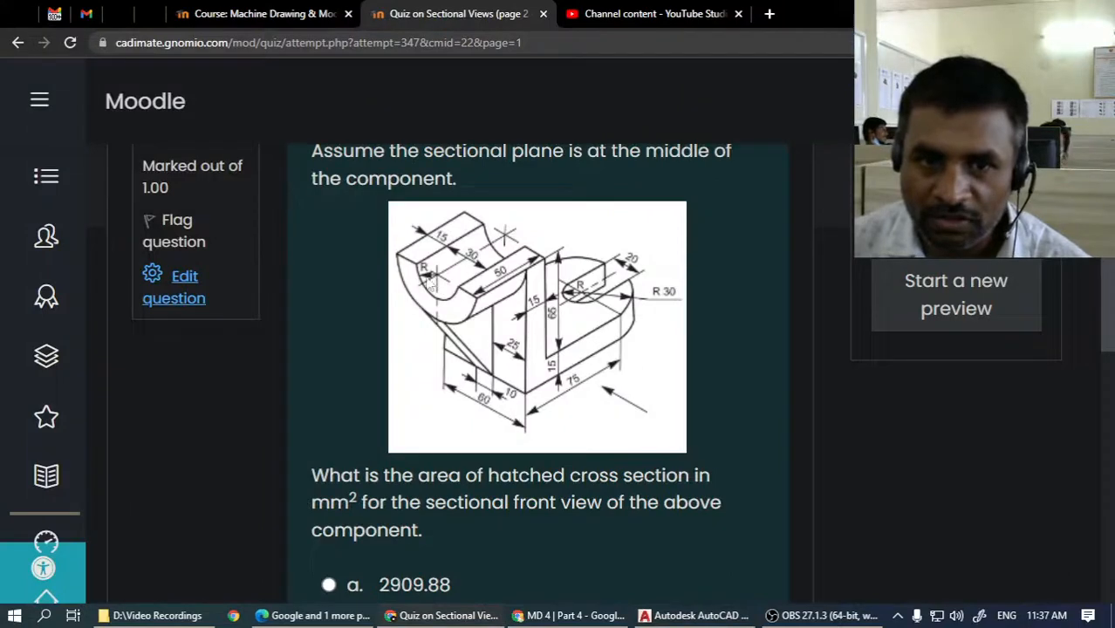
key(alt+Tab)
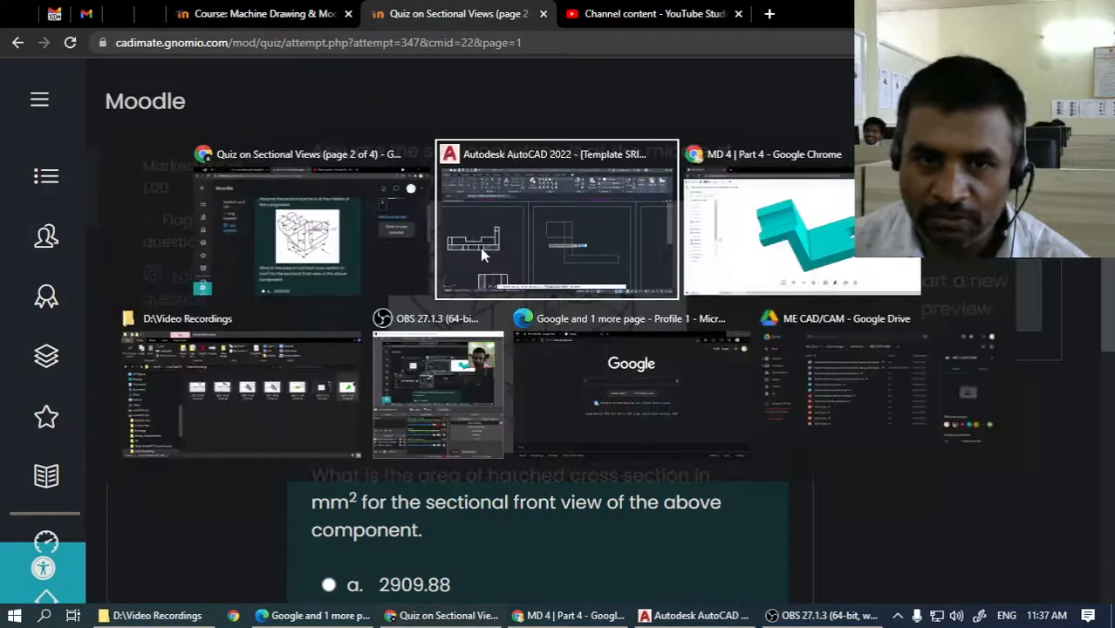
key(Escape)
Offset the cradle's upper horizontal line 15 mm downward to mark the inner edge of the groove.
text(o)
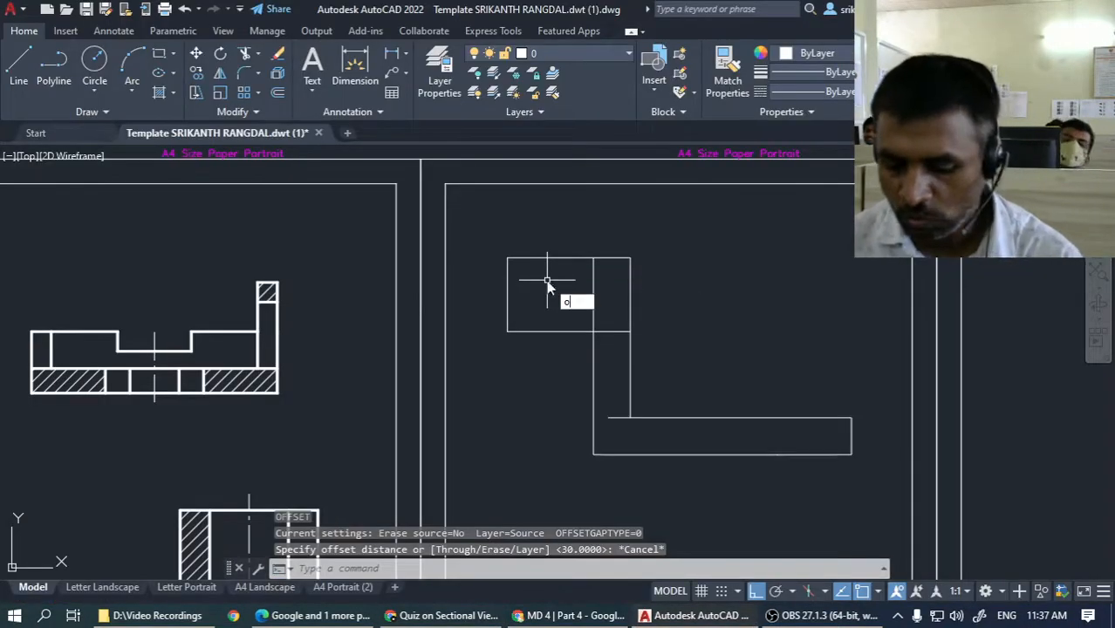
key(Return)
text(15)
key(Return)
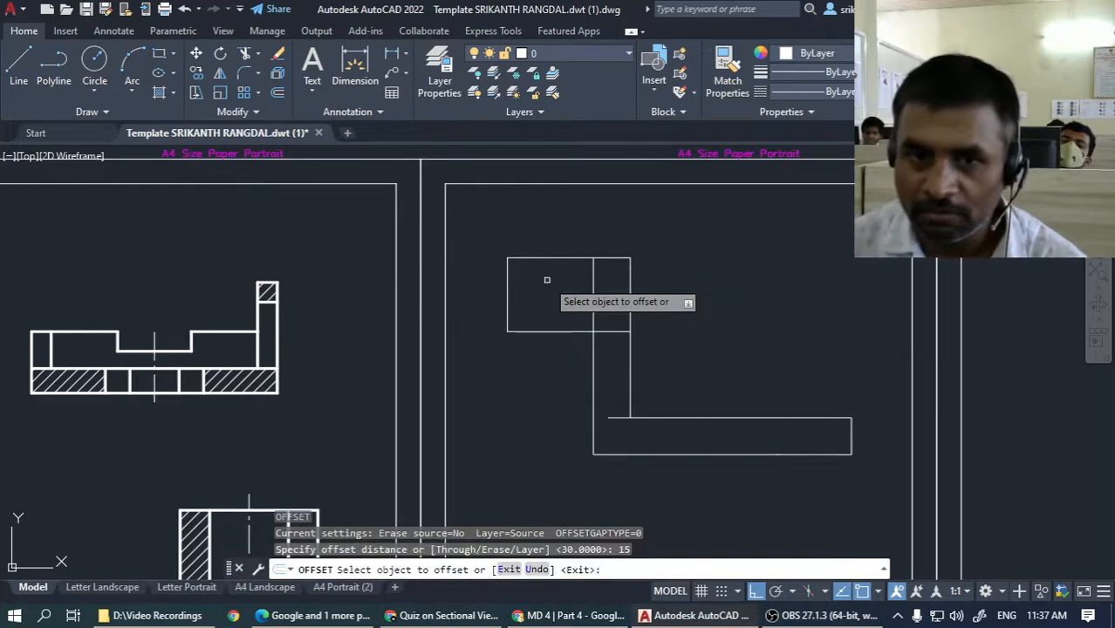
click(547, 258)
click(546, 308)
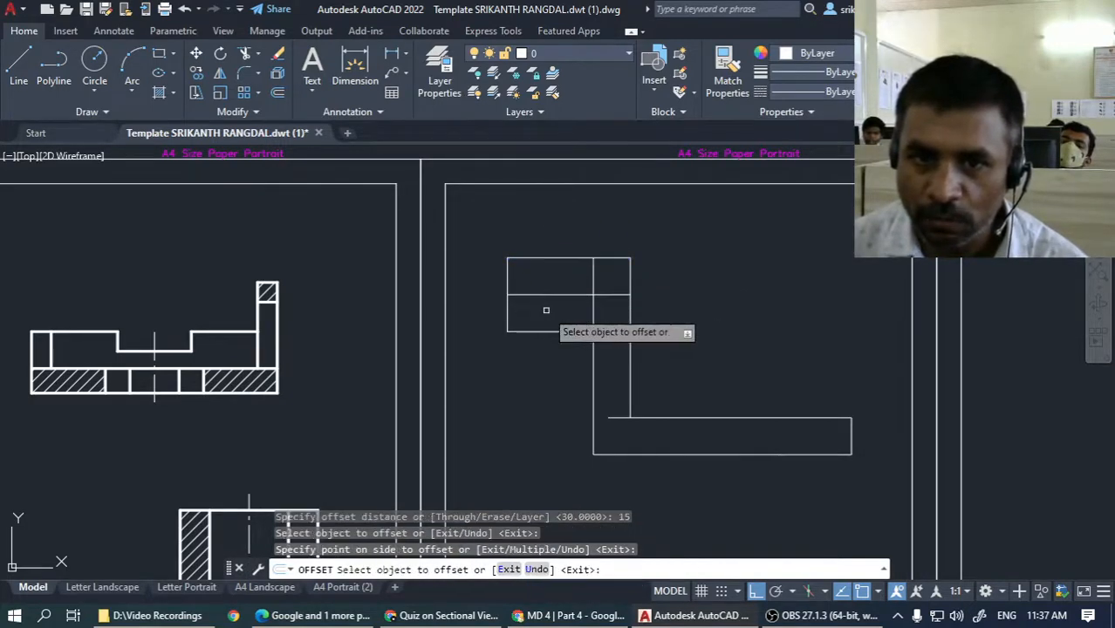
Trim the base line's overhang and the wall's left line inside the cradle, and erase that line's leftover upper piece.
key(Return)
key(alt+Tab)
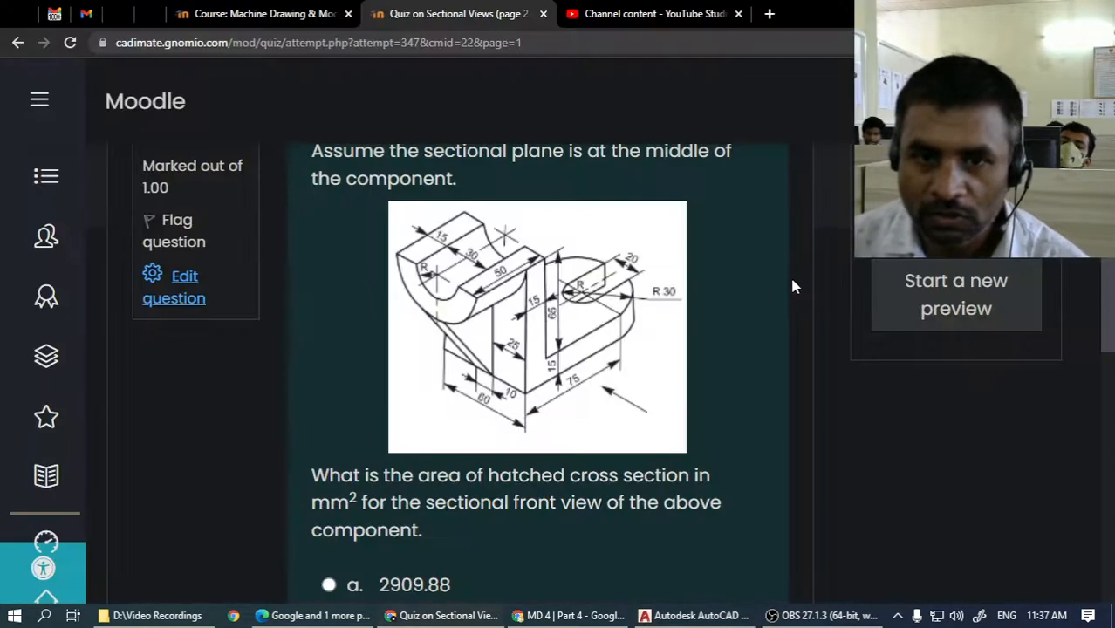
key(alt+Tab)
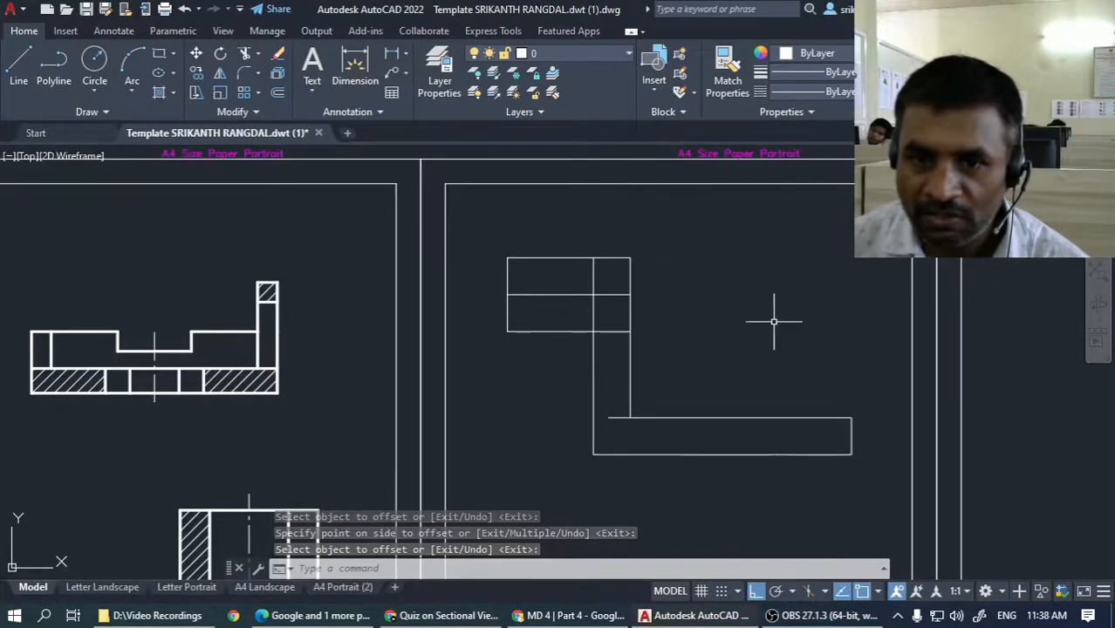
text(T)
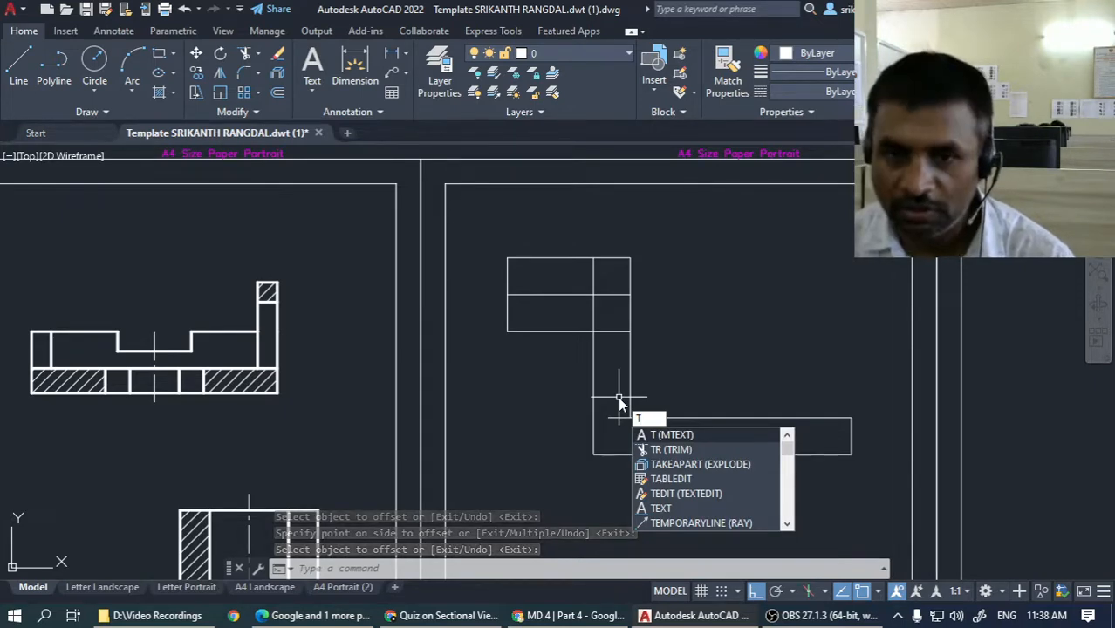
text(R)
key(Return)
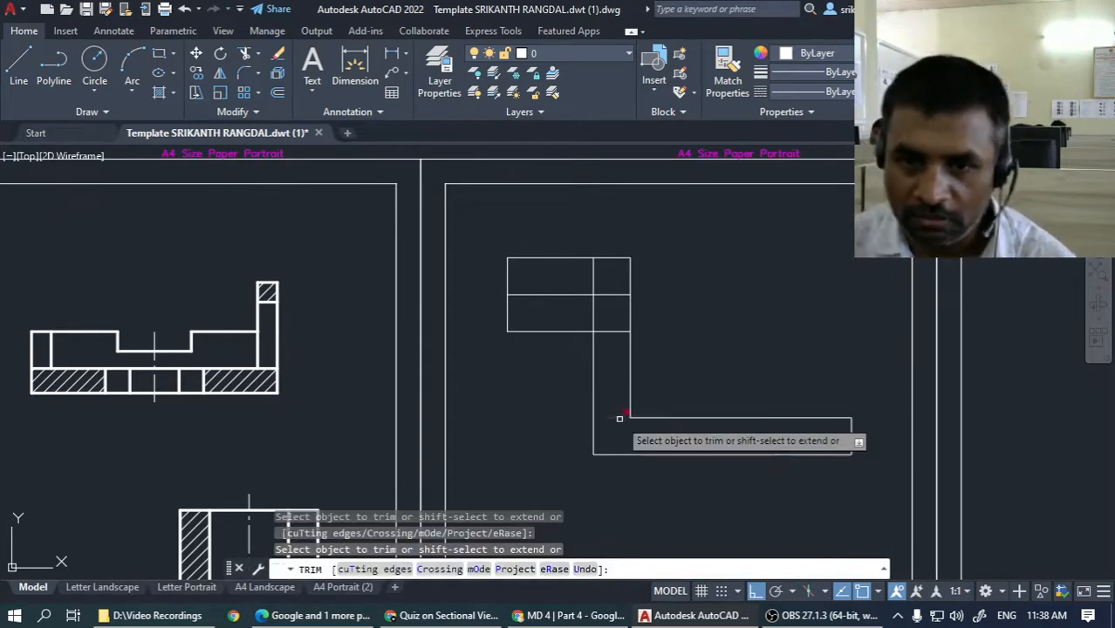
click(594, 314)
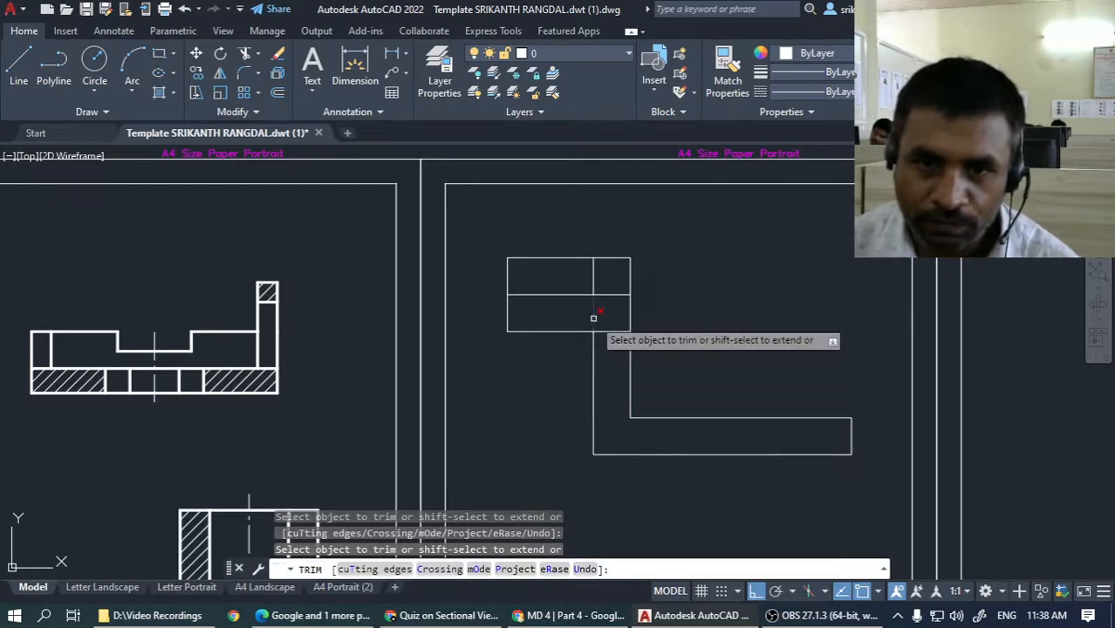
key(Return)
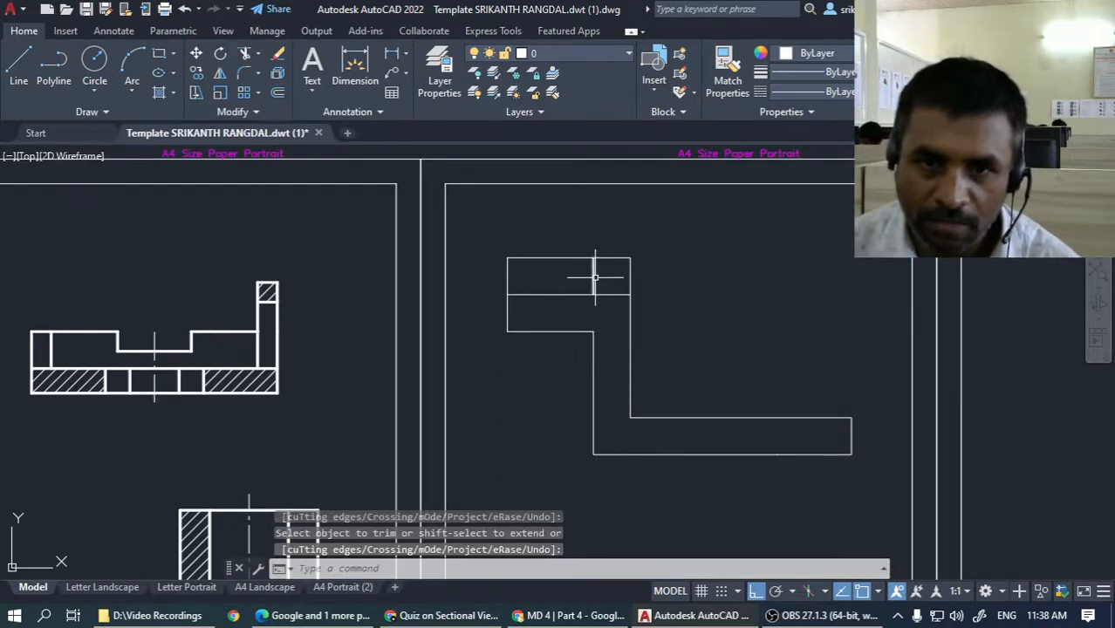
click(594, 276)
key(Delete)
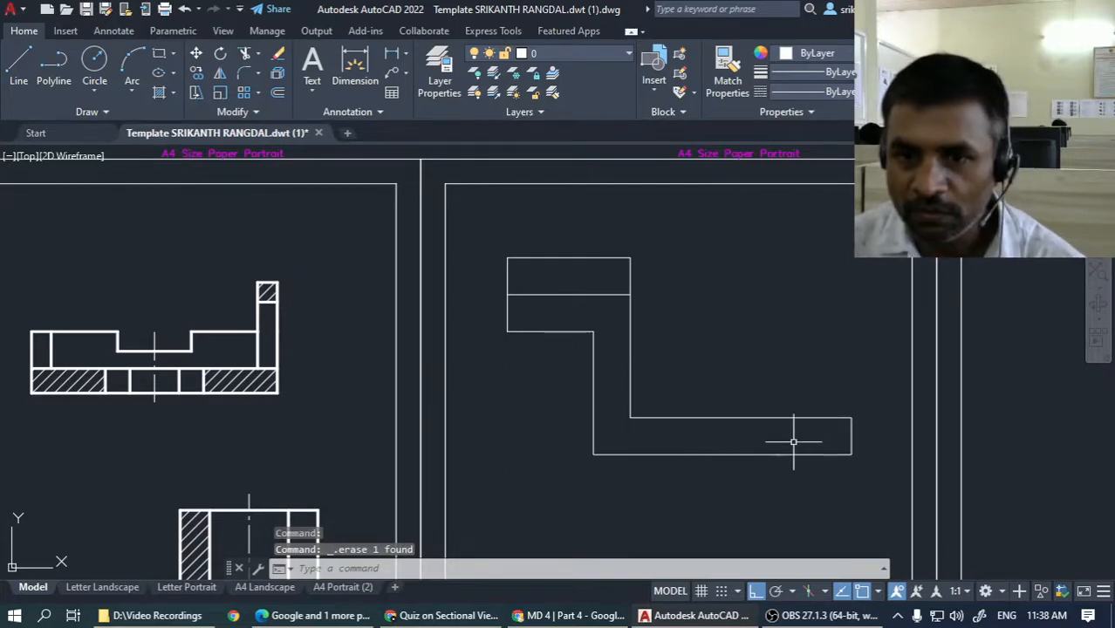
Switch to the Onshape model of the bracket and create a section view through its Front plane.
key(alt+Tab)
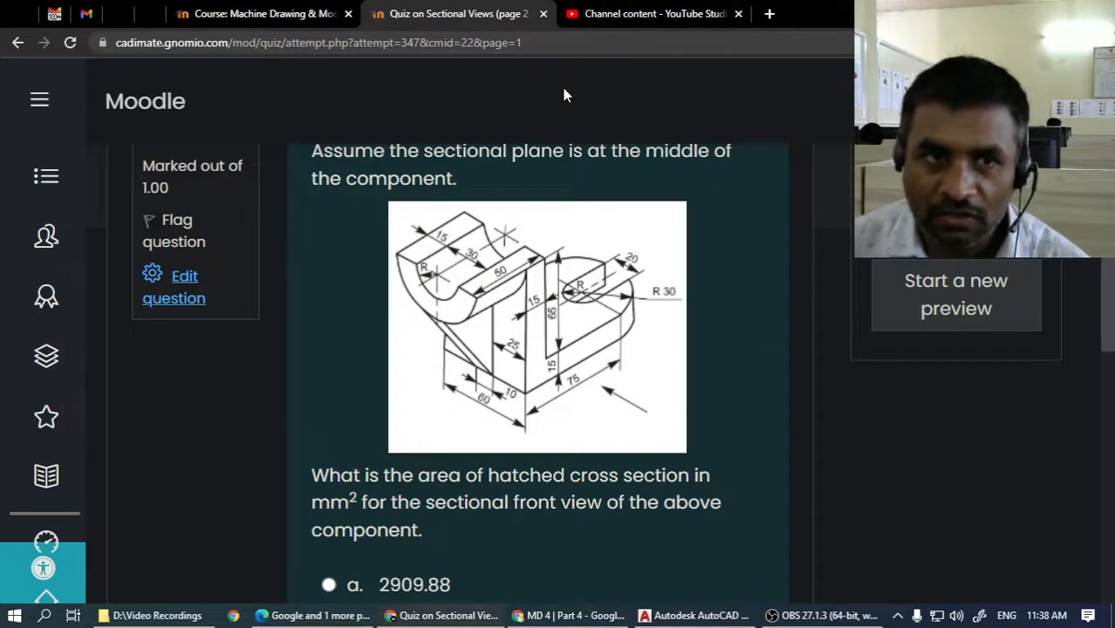
key(alt+Tab)
key(alt+Tab)
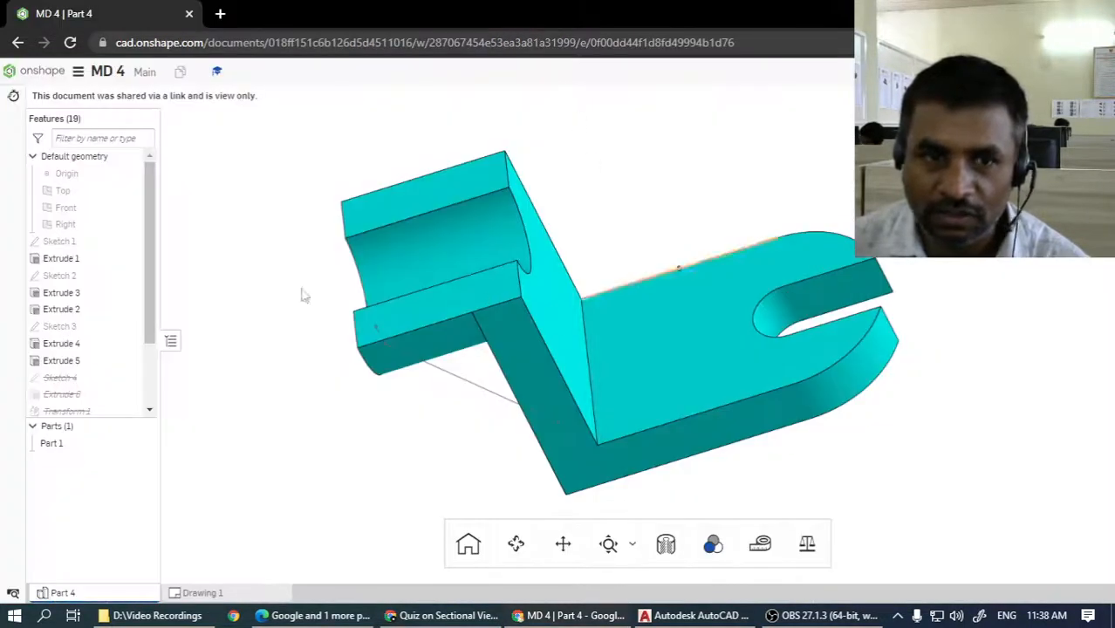
right_click(997, 268)
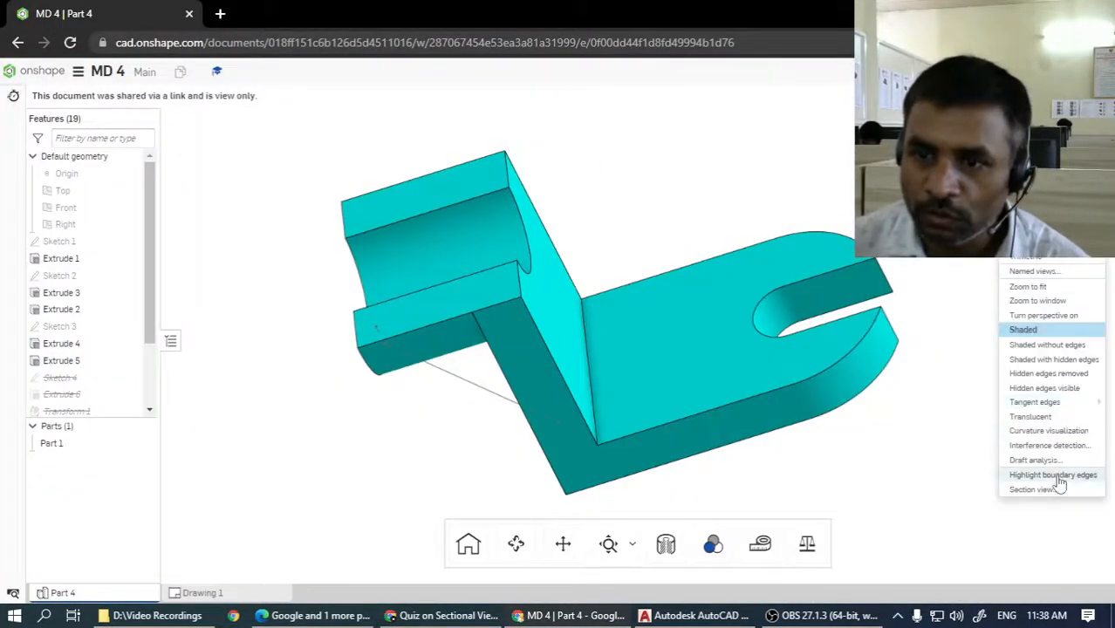
click(1050, 490)
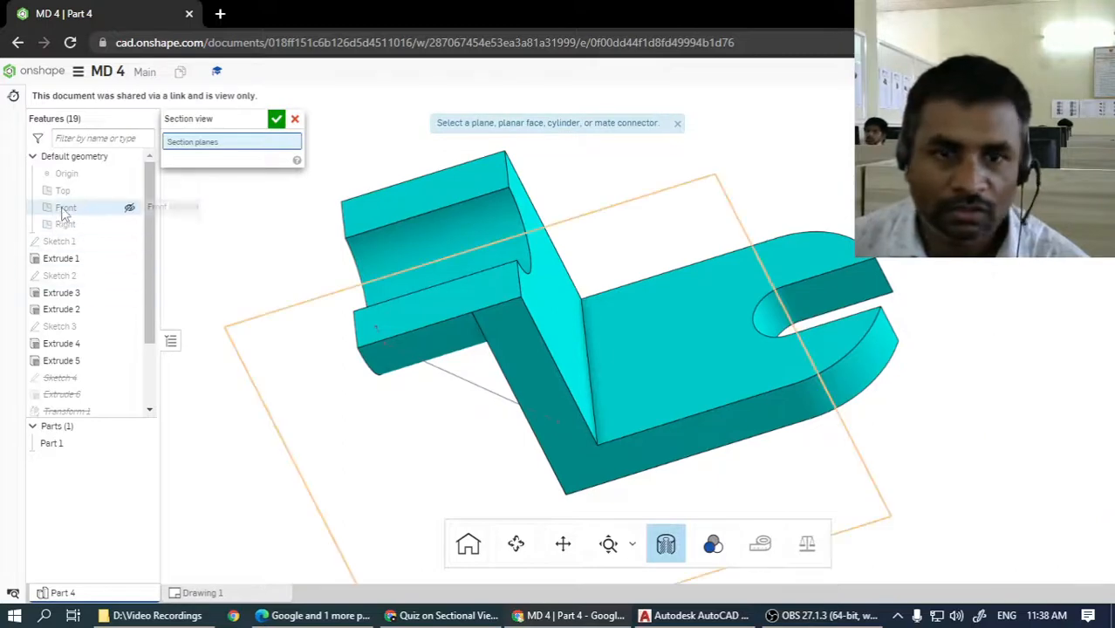
click(127, 207)
click(276, 120)
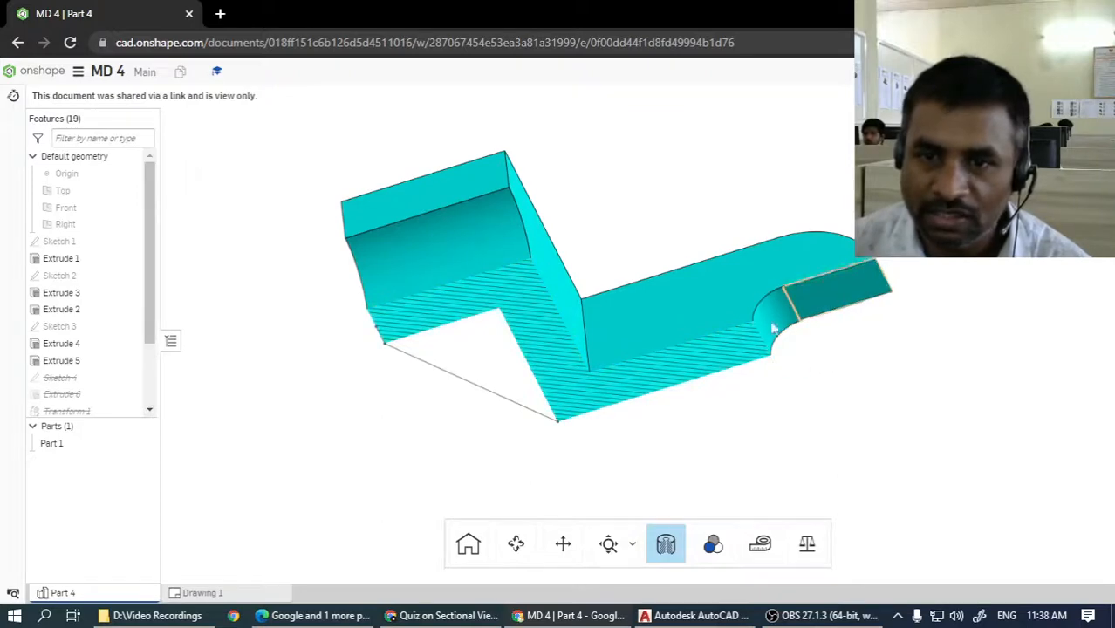
Examine the sectioned model from the front and compare its slot with the dimensions in the quiz figure.
click(1058, 156)
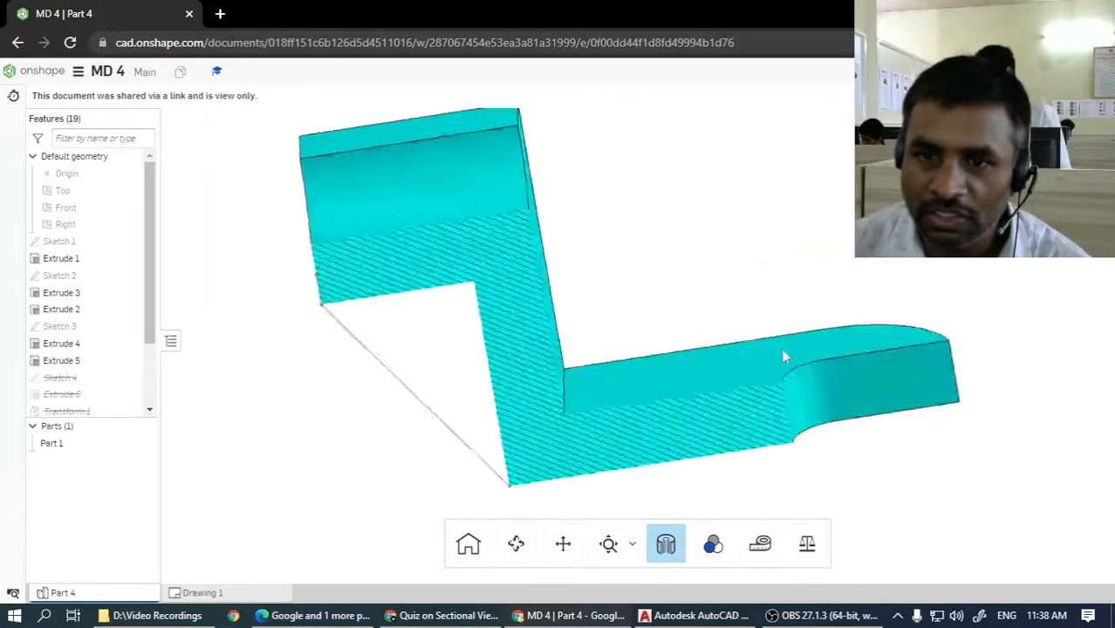
scroll(798, 264, down, 3)
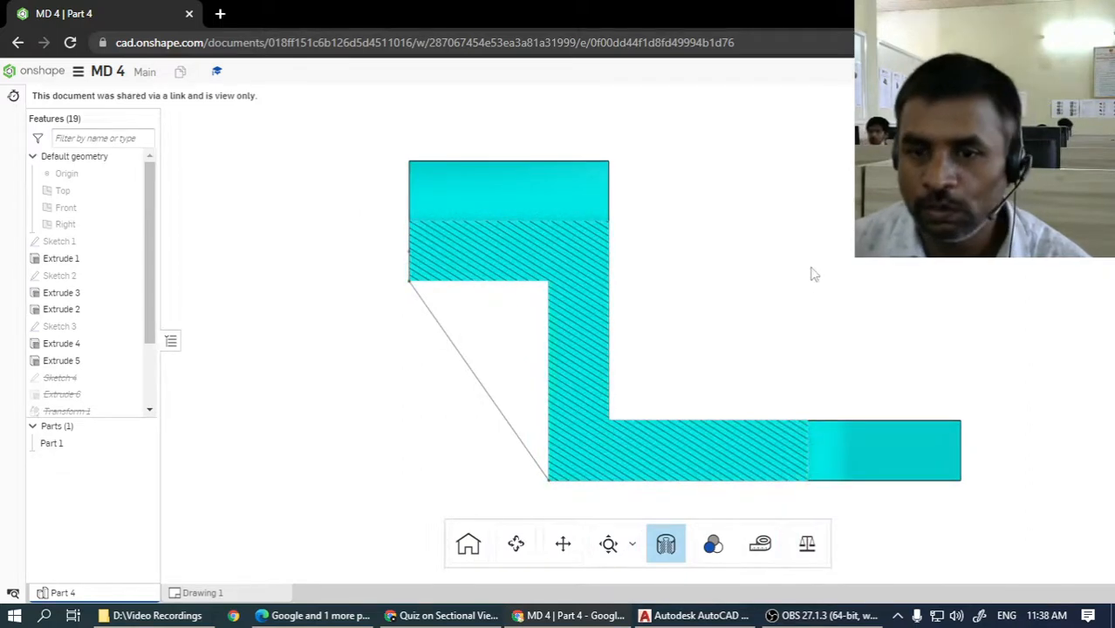
key(alt+Tab)
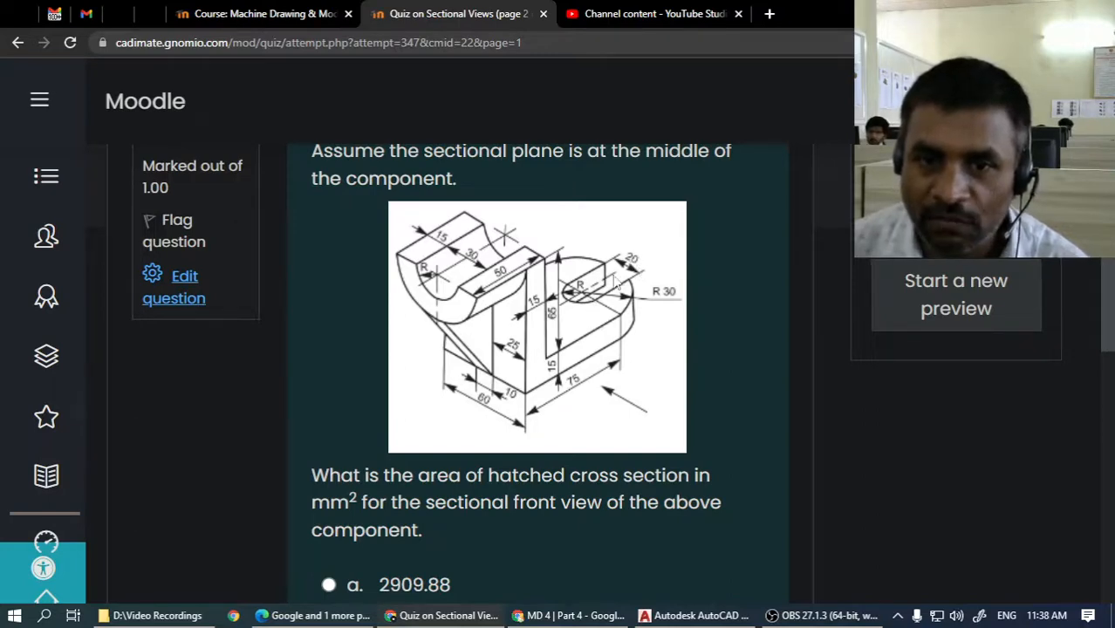
key(alt+Tab)
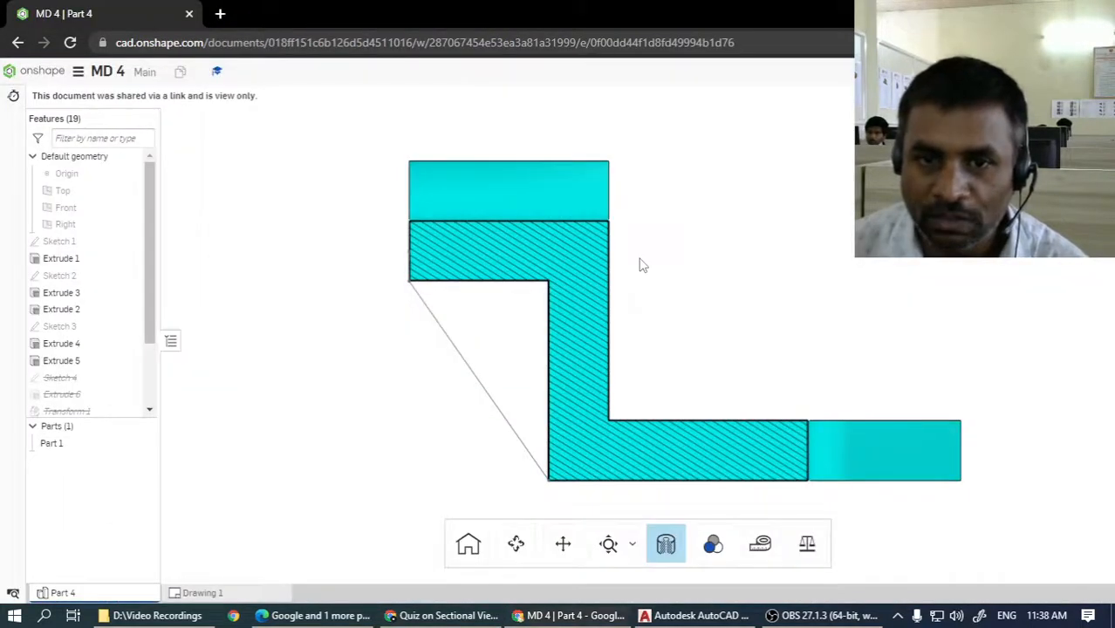
Return to AutoCAD and offset the base's right edge 30 mm to the left to mark the slot's centre.
key(alt+Tab)
key(Tab)
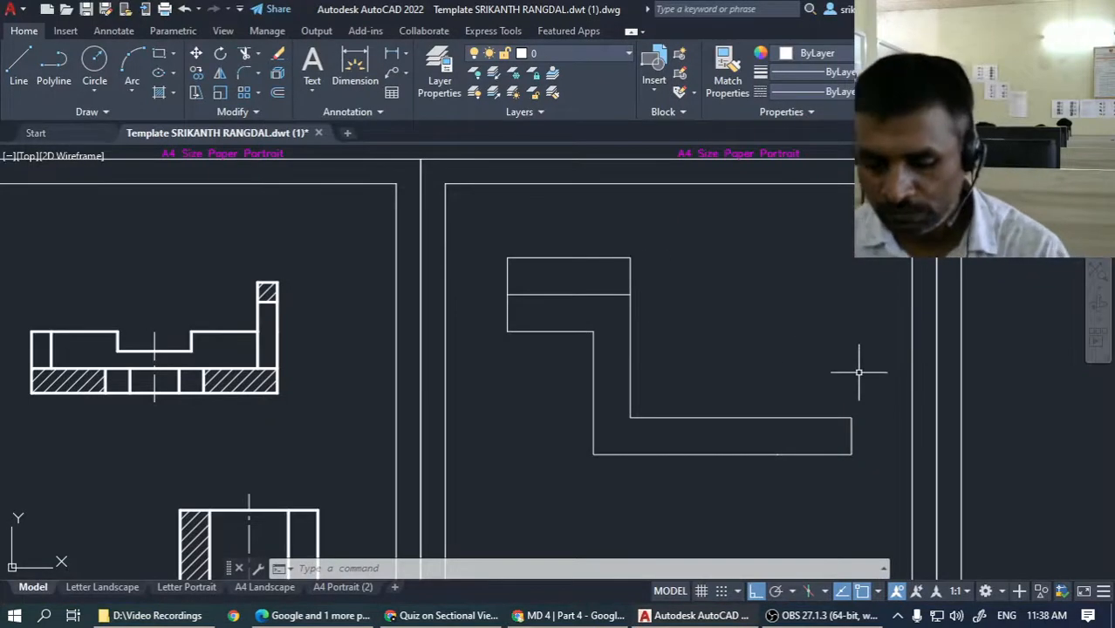
text(o)
key(Return)
text(30)
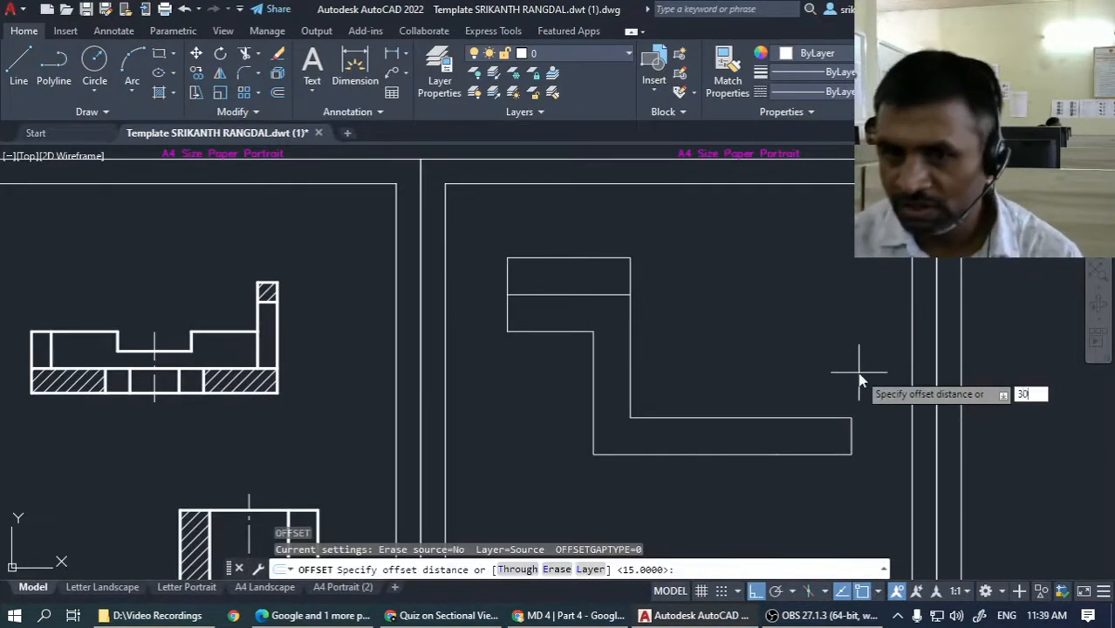
key(Return)
click(851, 436)
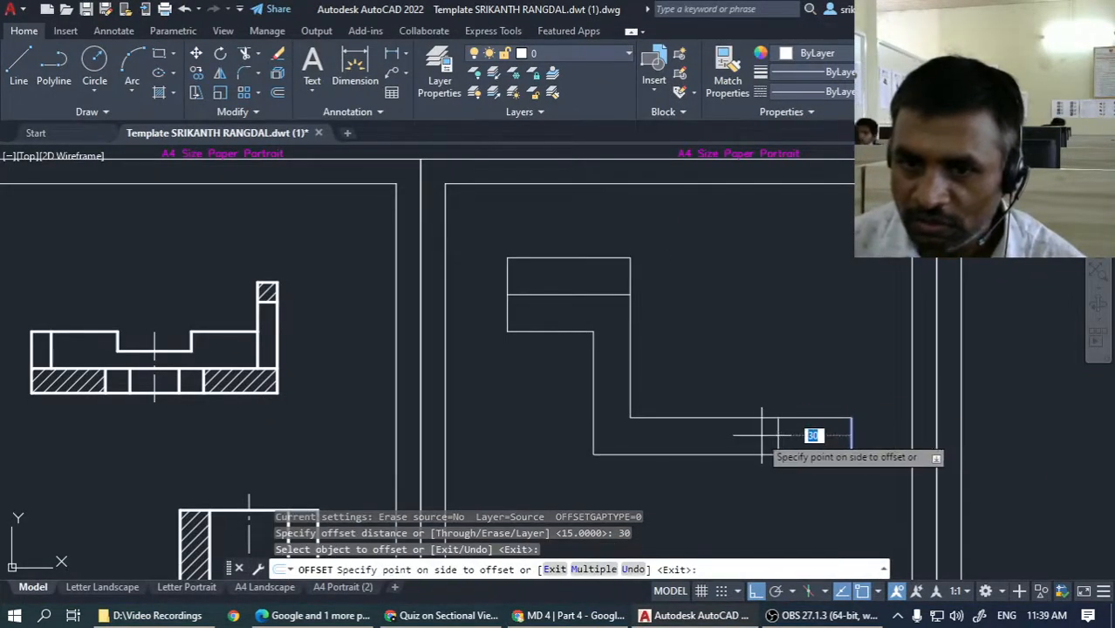
click(761, 435)
key(Return)
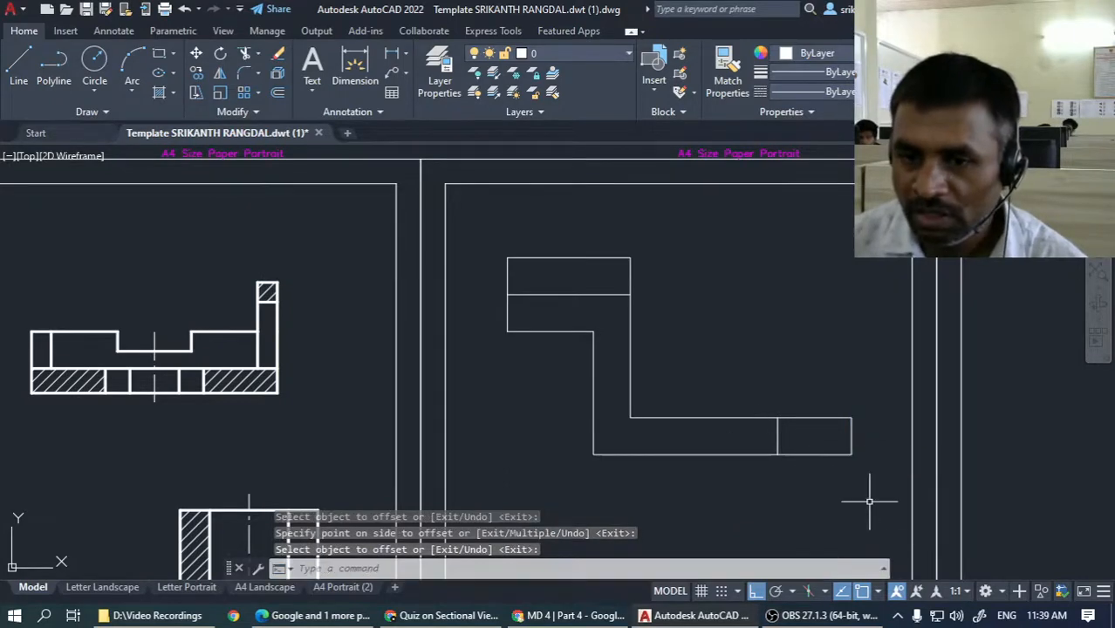
Offset the slot's centre line 10 mm to the left to mark the inner end of the slot.
key(Return)
text(10)
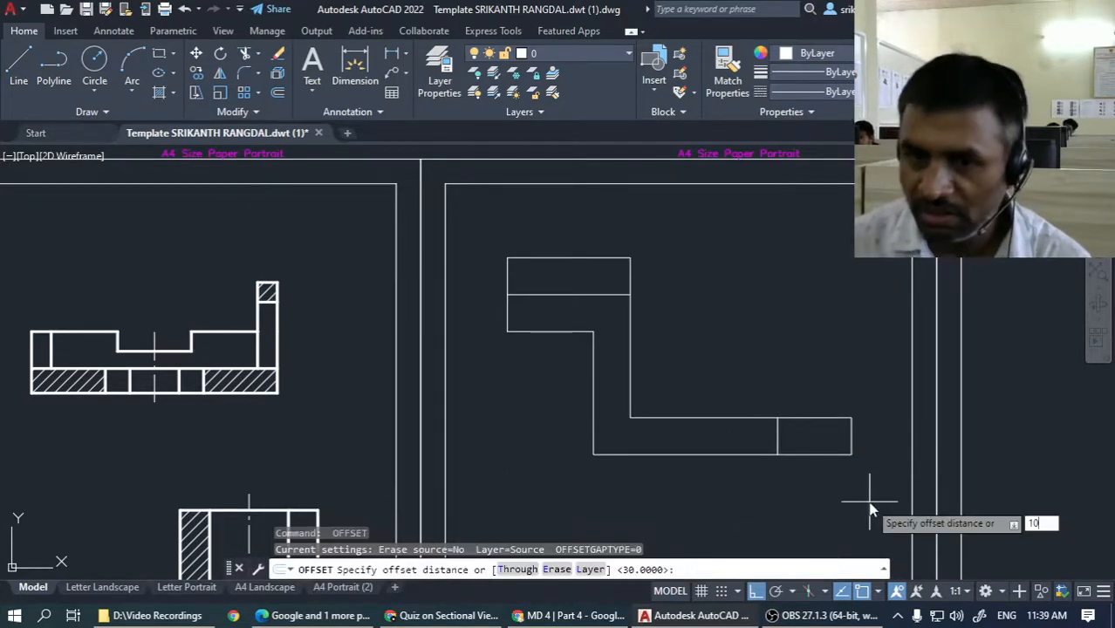
key(Return)
click(777, 439)
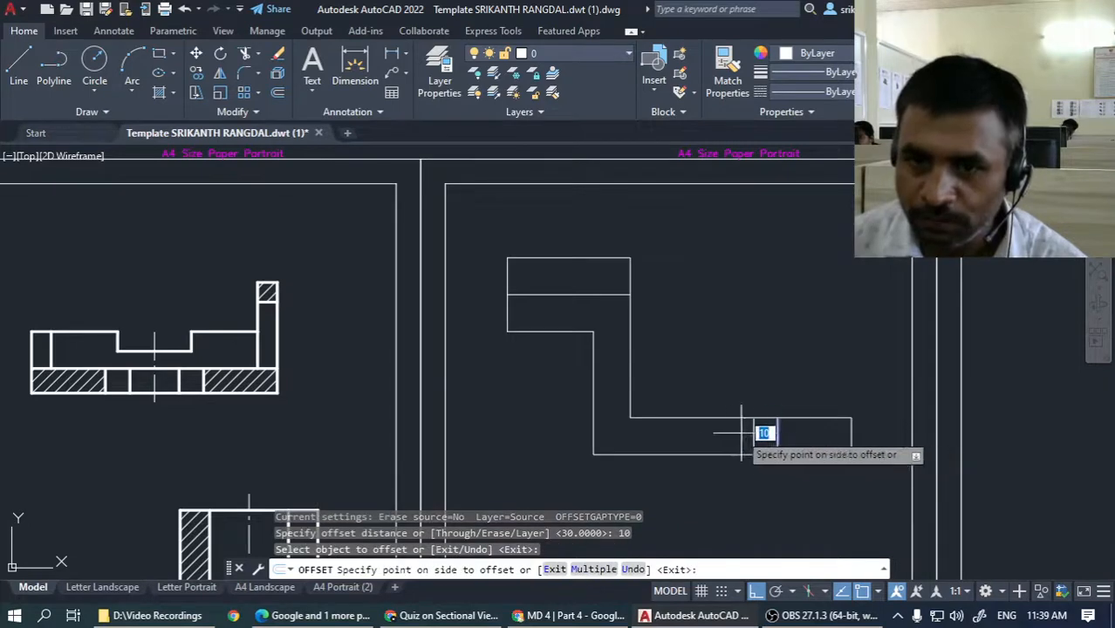
click(749, 437)
key(Return)
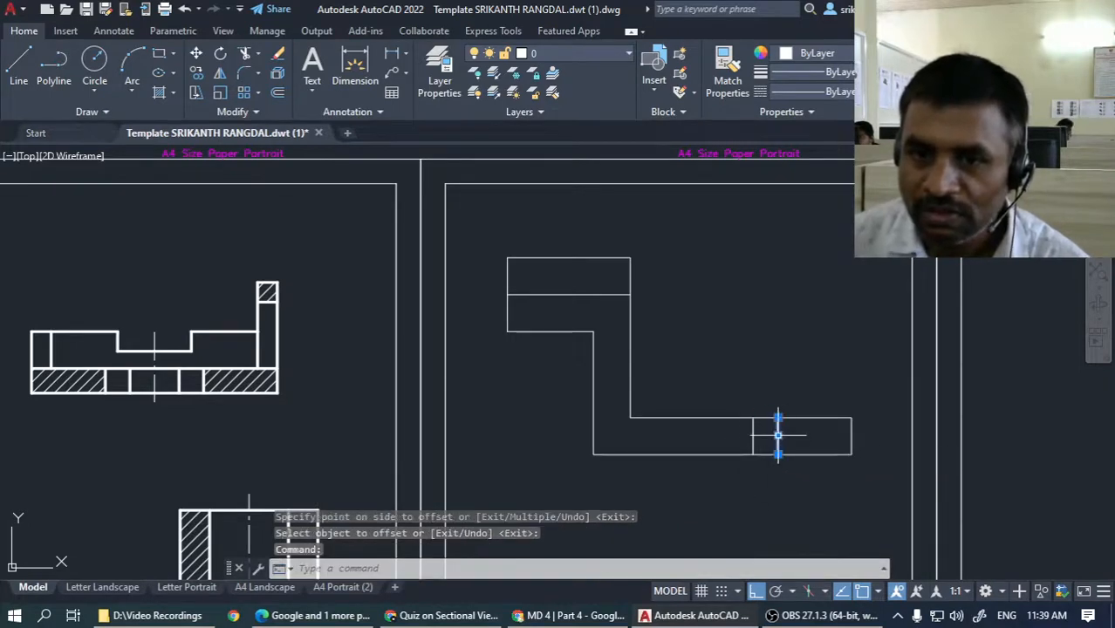
Stretch both ends of the slot's centre line vertically beyond the base's upper and lower edges.
click(778, 437)
click(777, 426)
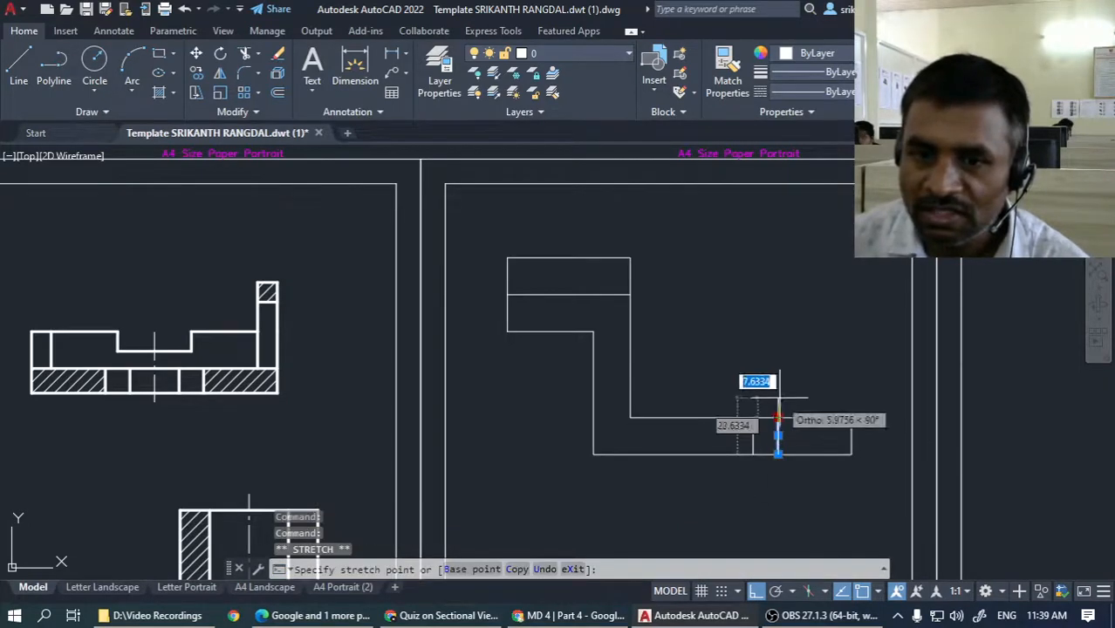
click(777, 453)
click(778, 481)
key(Escape)
key(Escape)
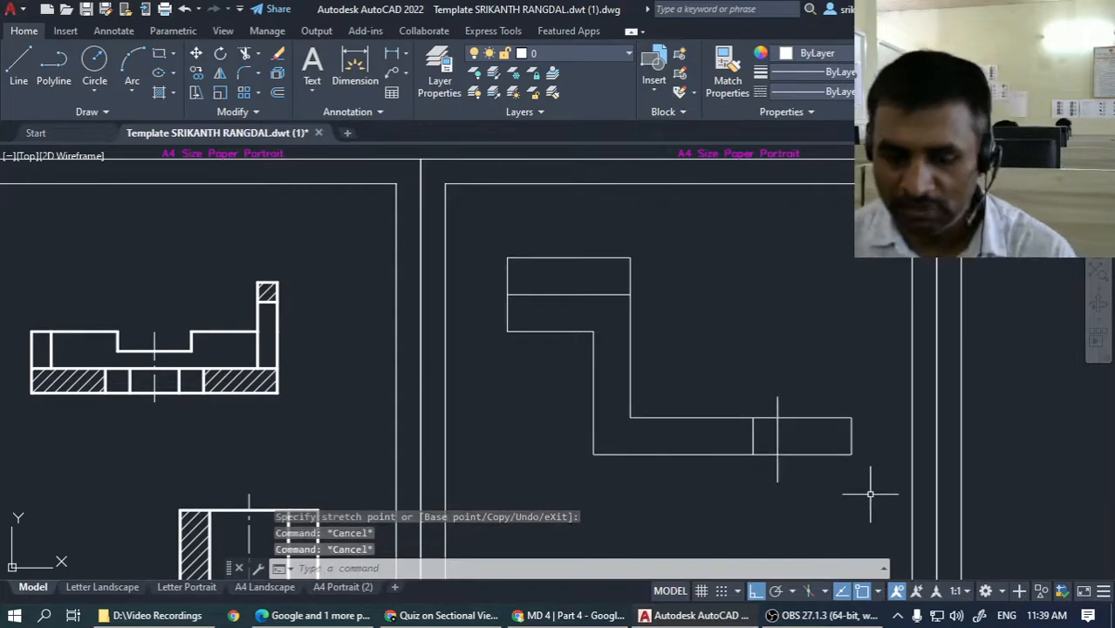
Match the slot's centre line to the properties of the axis line in the lower finished view on the neighbouring sheet.
scroll(870, 494, down, 4)
scroll(814, 428, up, 2)
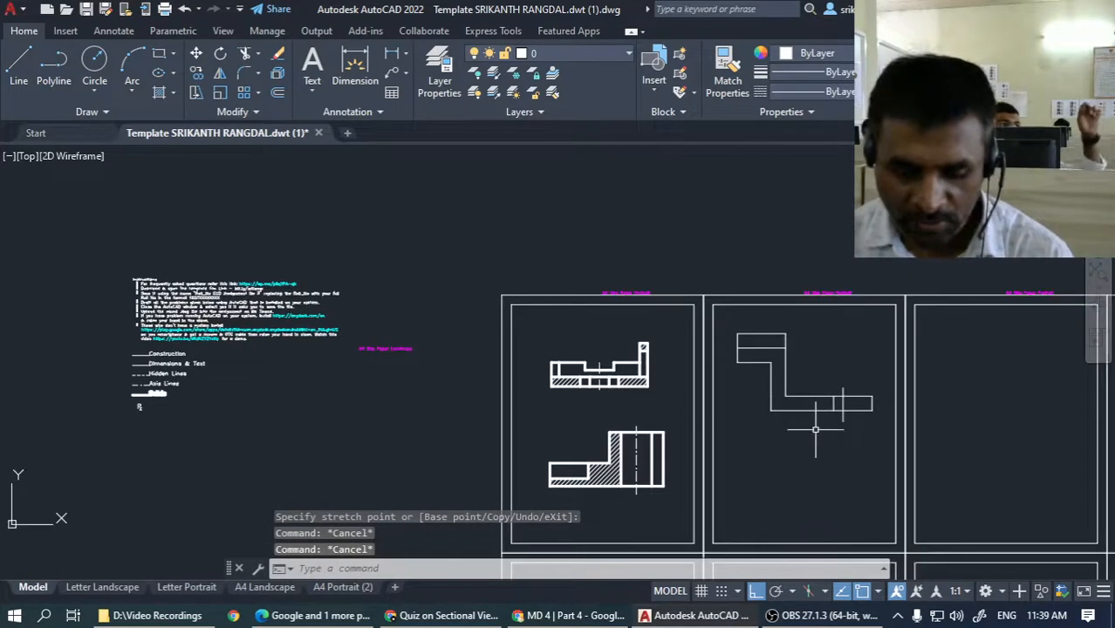
text(ma)
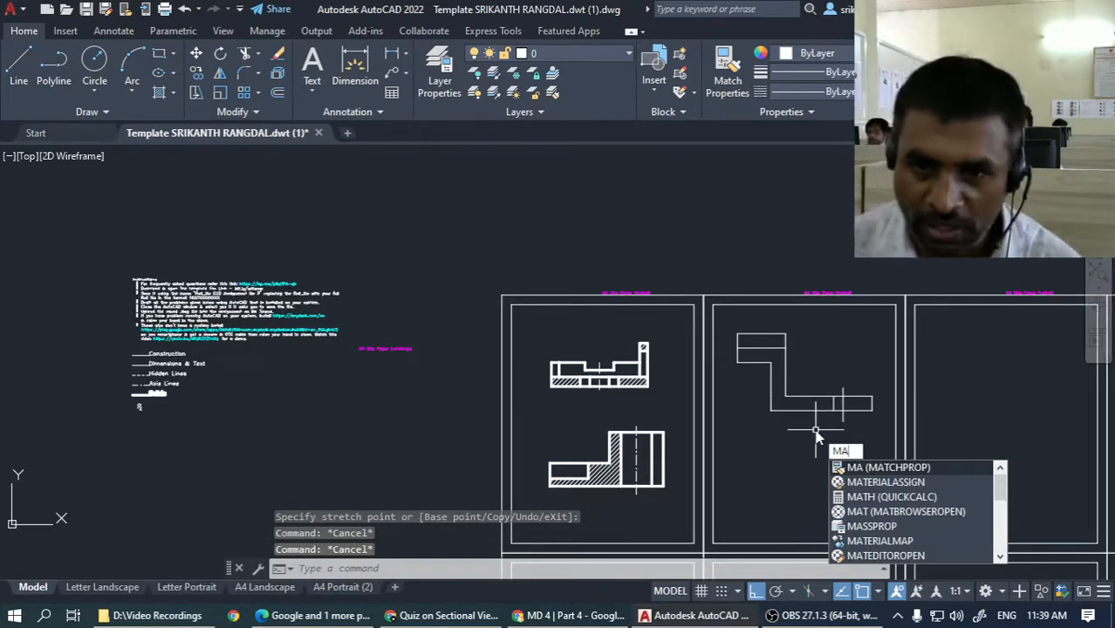
key(Return)
click(635, 456)
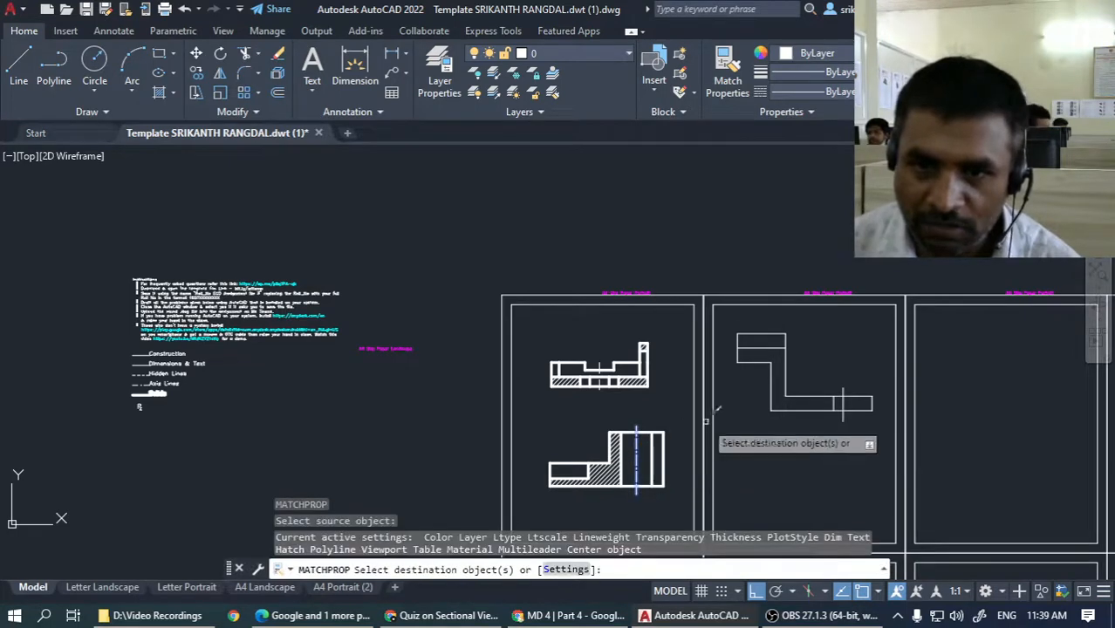
scroll(807, 406, up, 2)
key(Return)
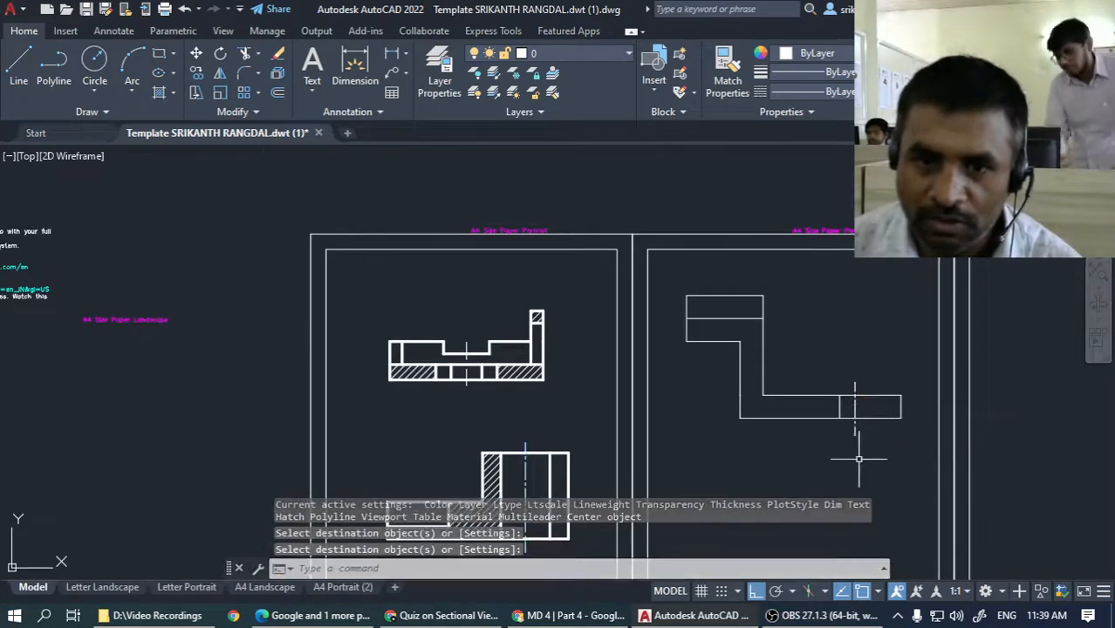
Match all outline edges, the groove line and the slot end line to the thick outline of the neighbouring finished view.
key(Return)
click(570, 471)
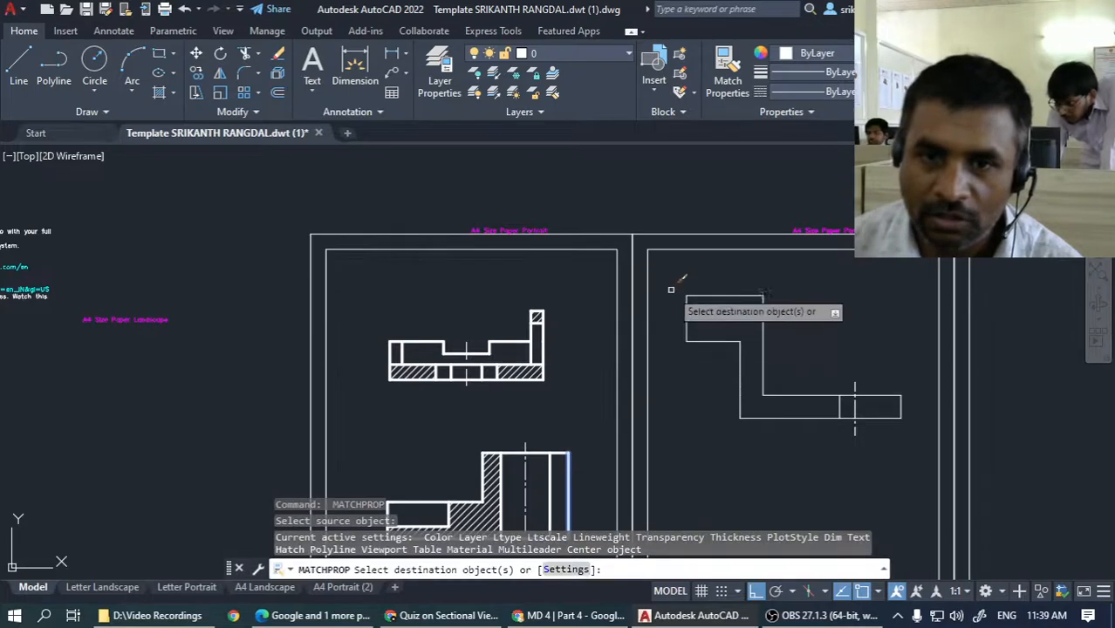
click(670, 290)
click(826, 454)
click(821, 384)
click(785, 433)
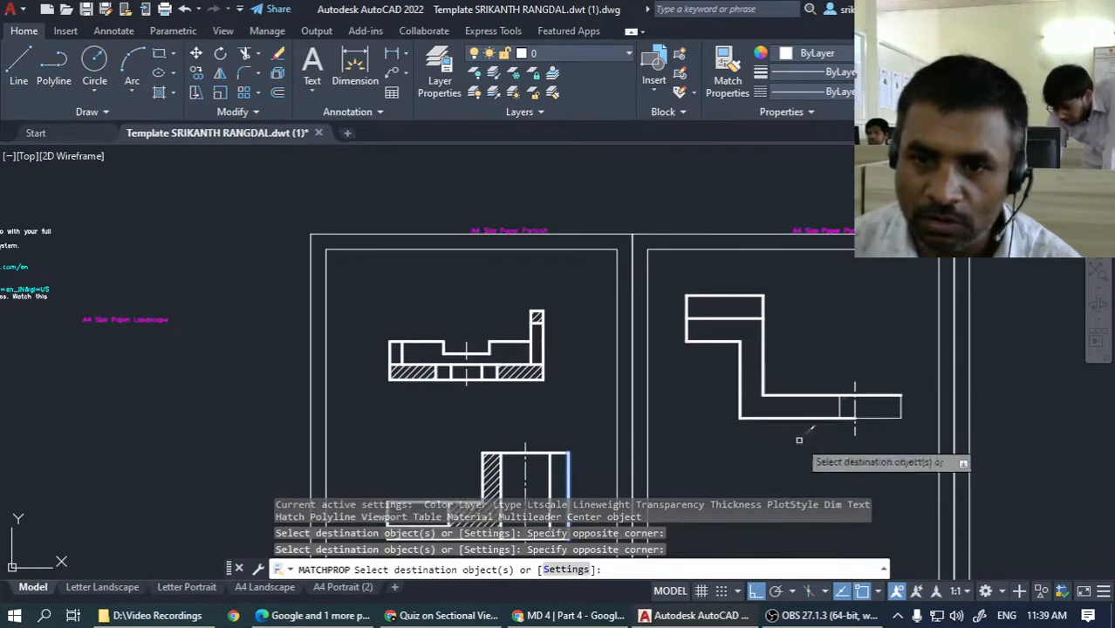
click(840, 382)
click(811, 454)
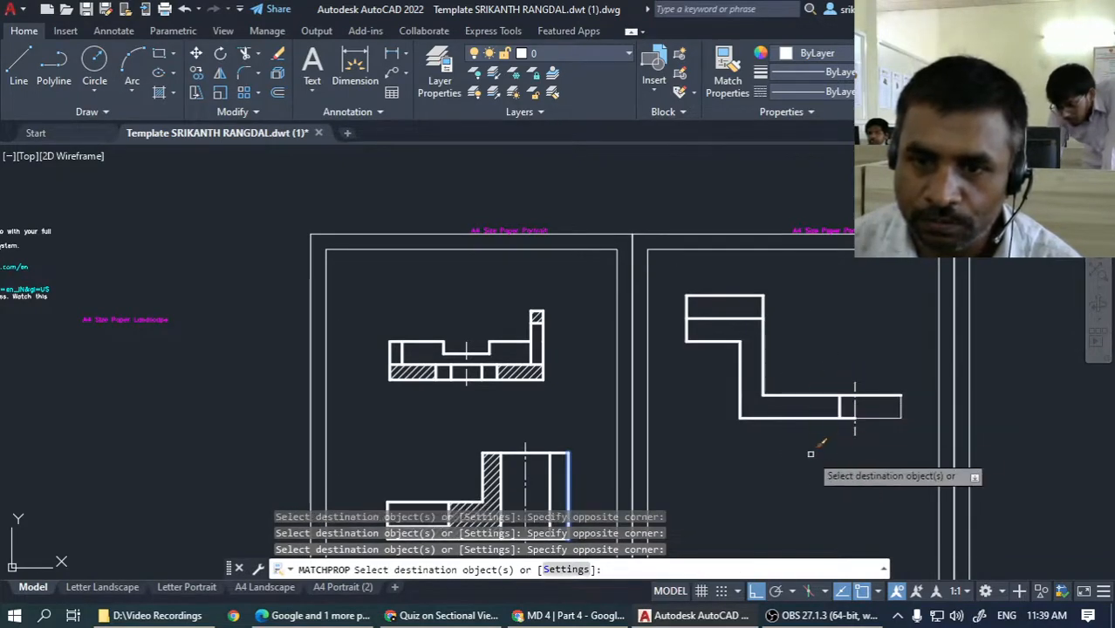
click(912, 365)
click(863, 432)
key(Return)
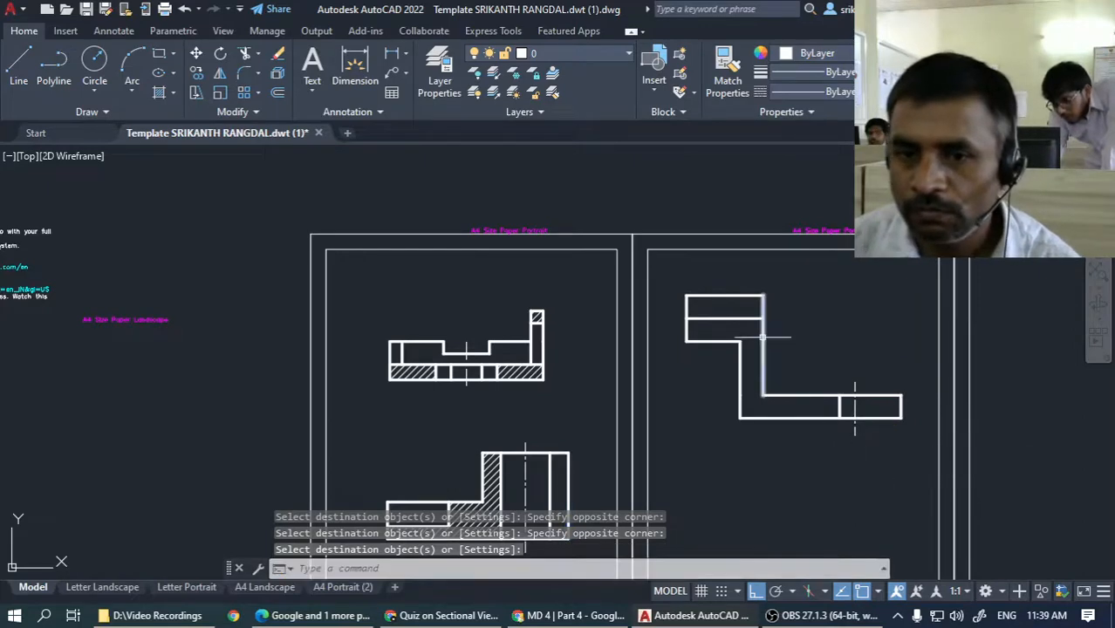
Hatch the bracket's cut section from the upper arm through the upright to the slot end with the ANSI31 pattern.
scroll(761, 321, up, 2)
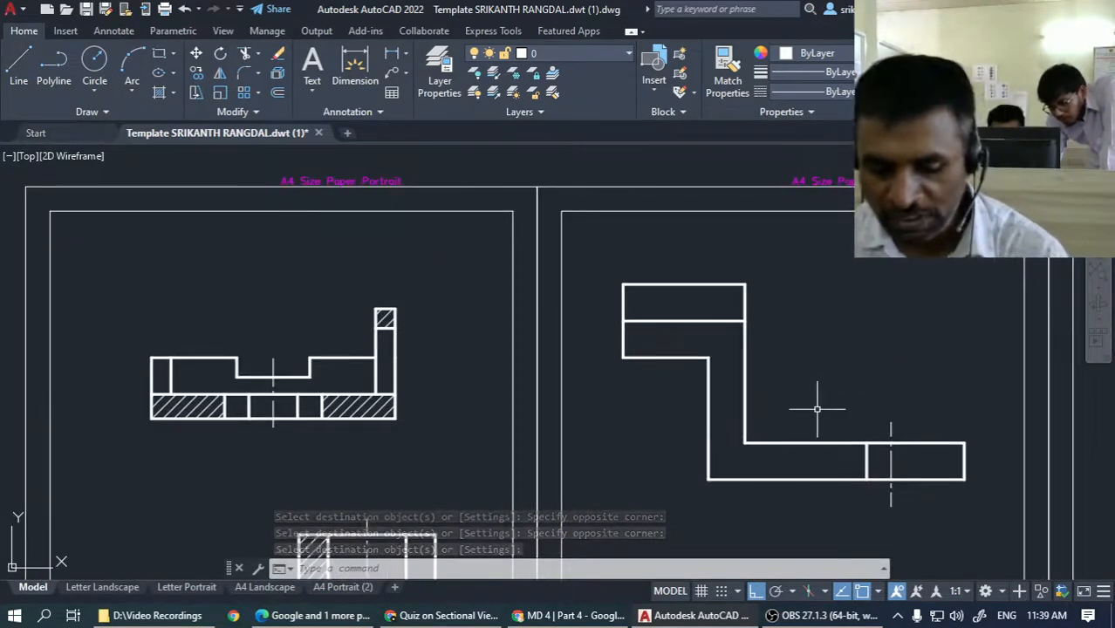
text(h)
key(Return)
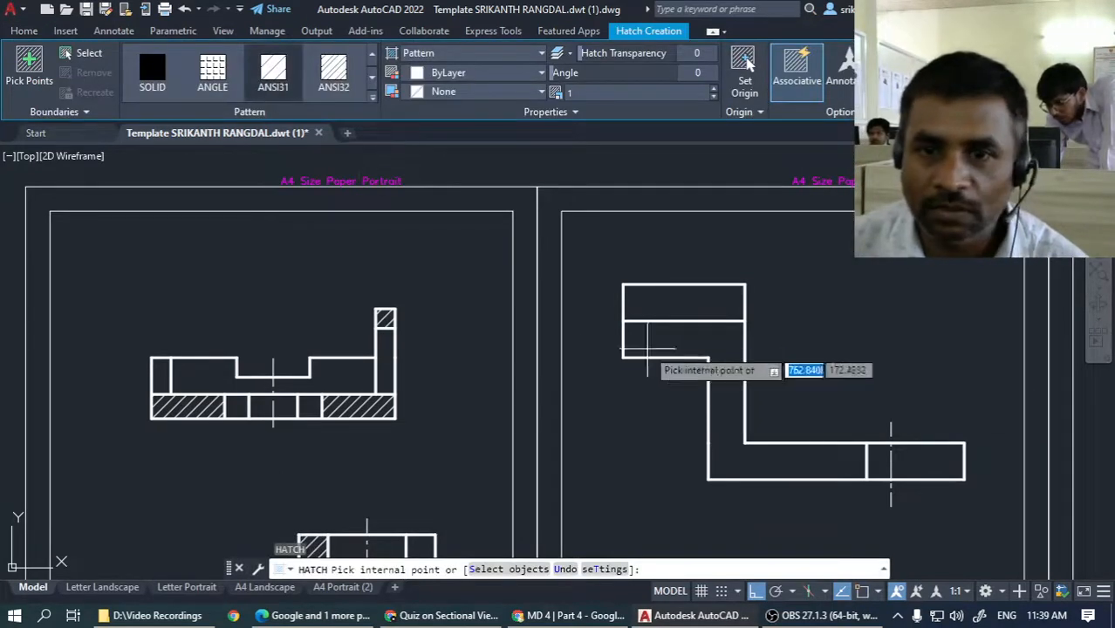
click(709, 347)
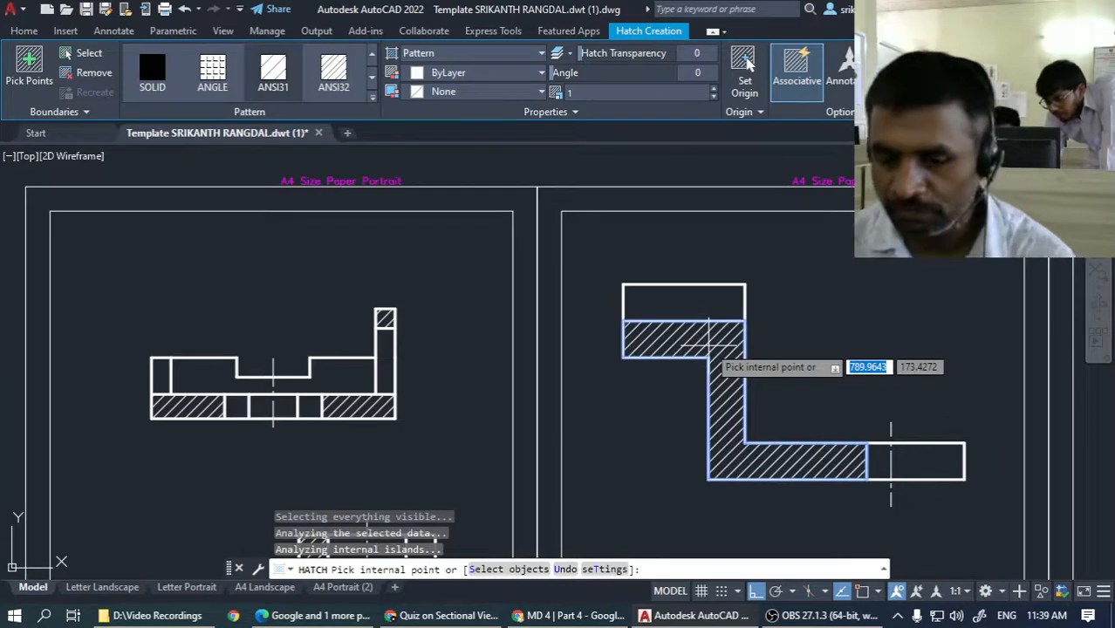
key(Return)
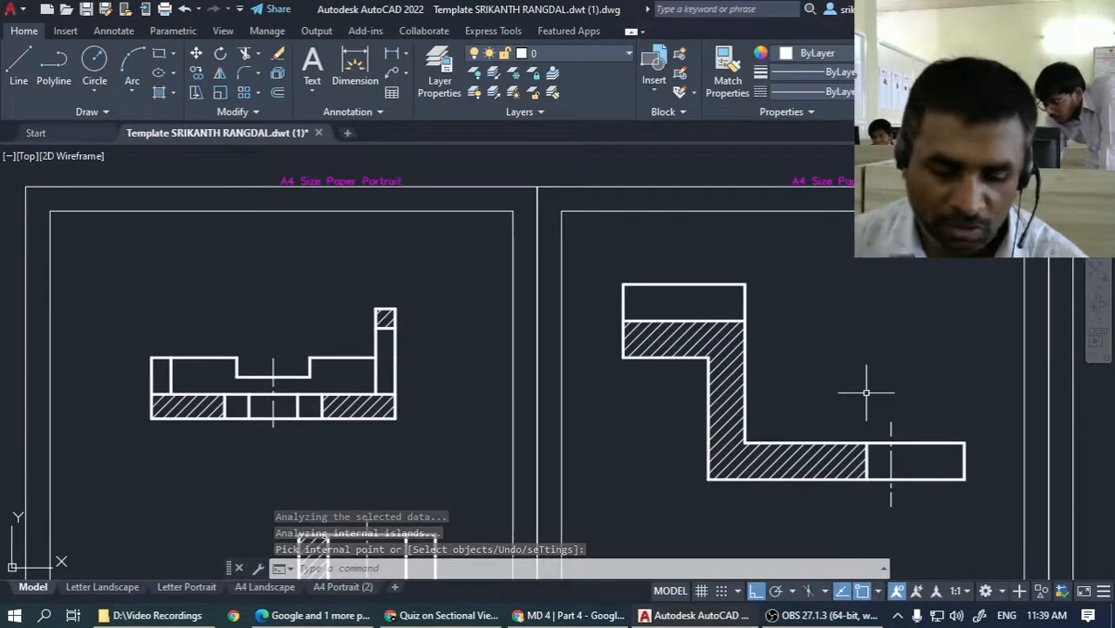
text(AA)
key(Return)
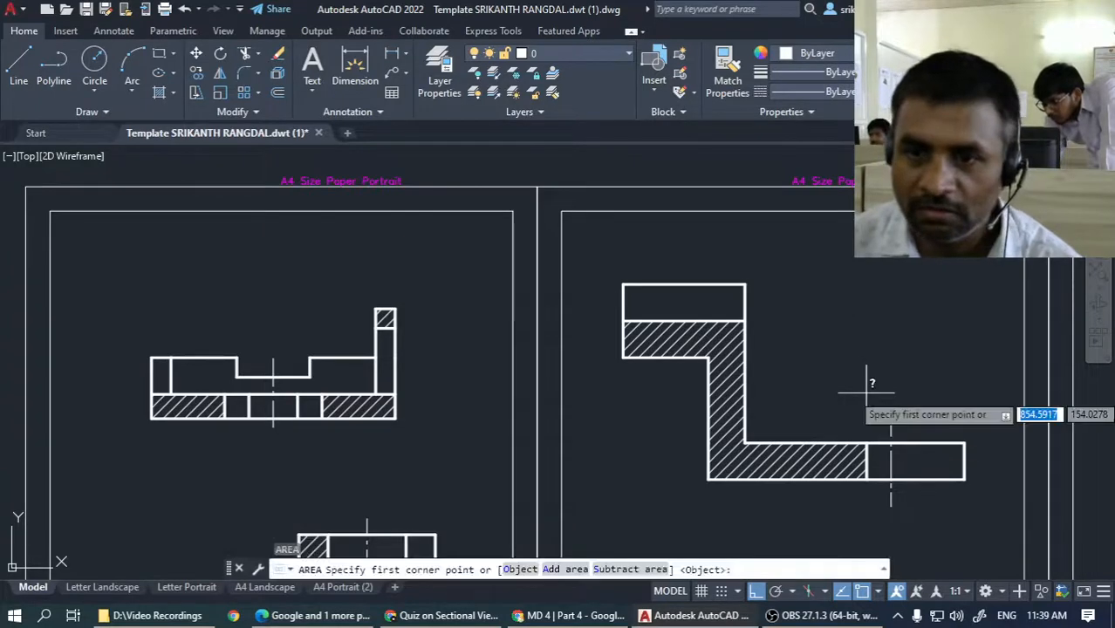
key(Escape)
key(Escape)
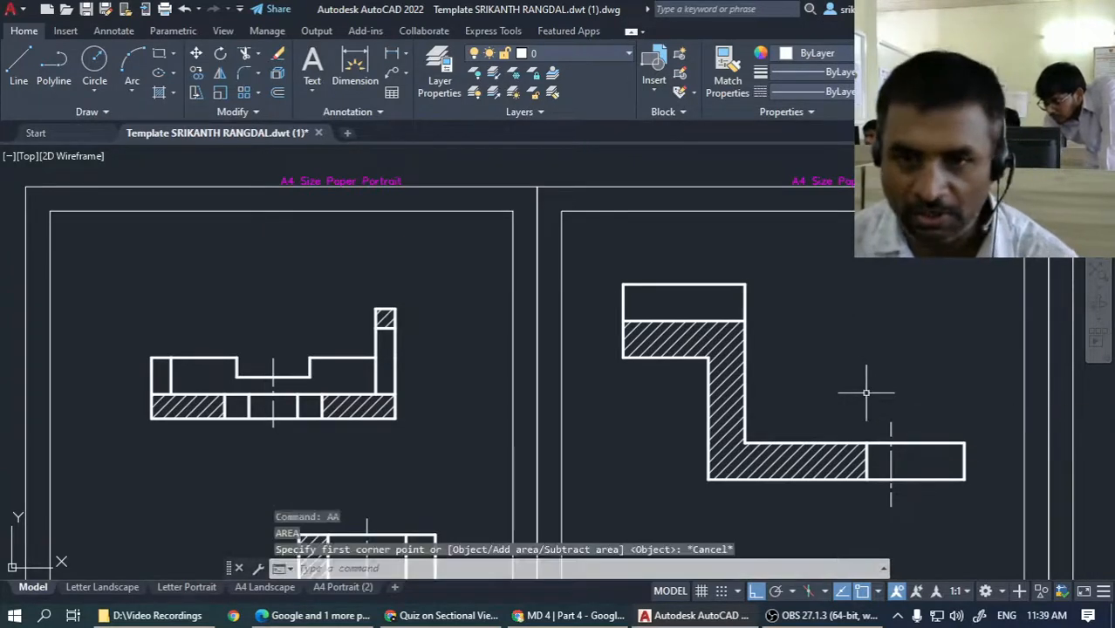
text(aa)
key(Return)
key(Return)
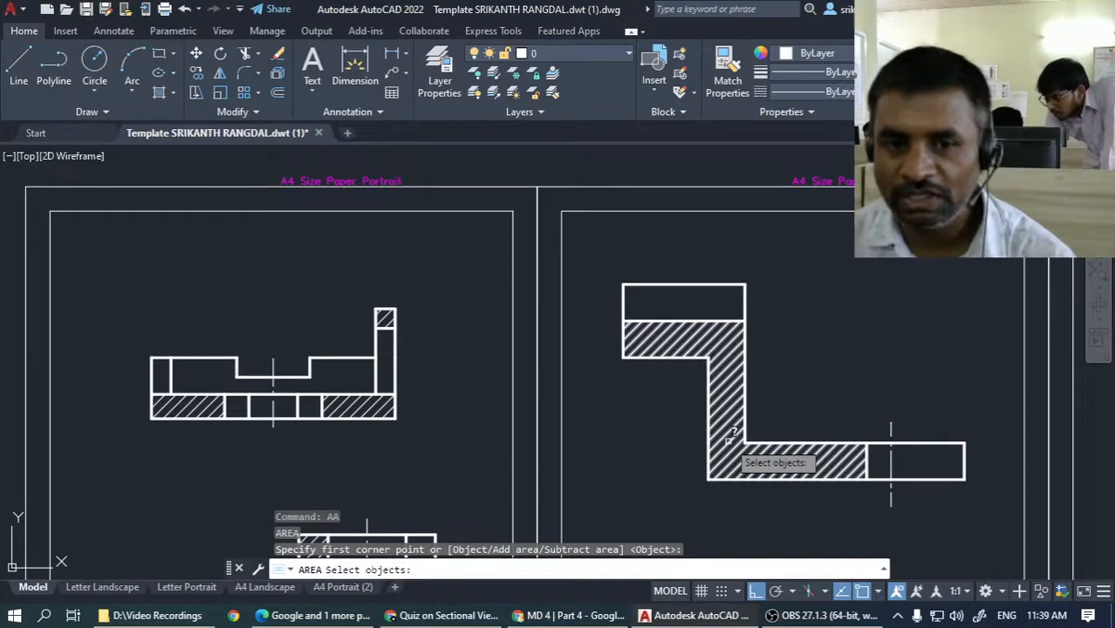
key(Escape)
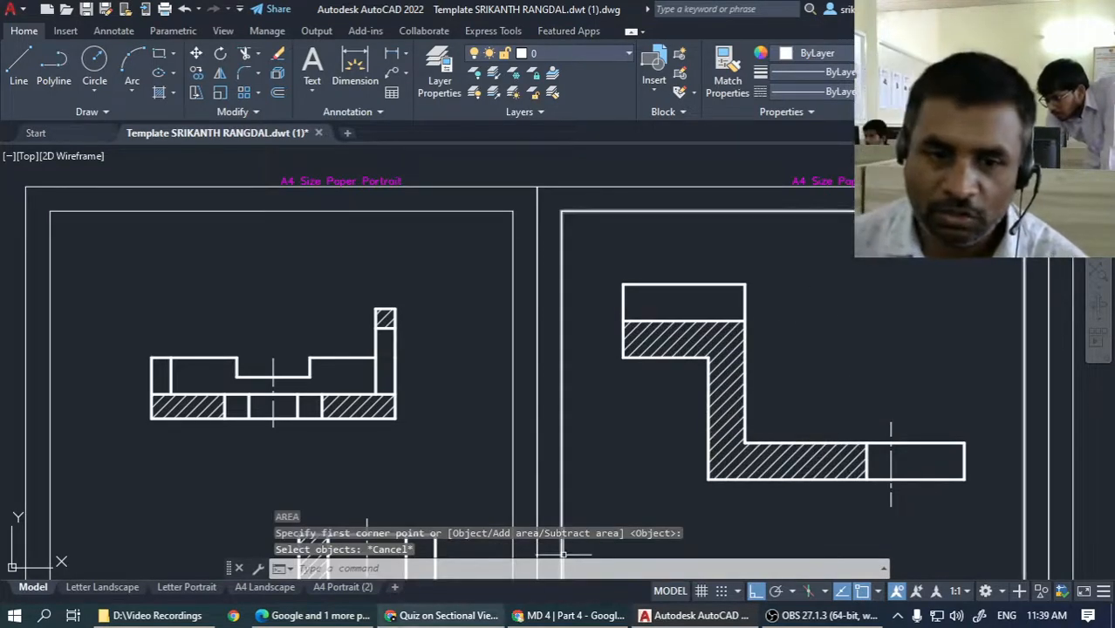
Following the quiz figure, draw the rib's sloping edge from the upright's lower outer corner to the upper arm's lower outer corner.
click(454, 620)
scroll(454, 426, down, 3)
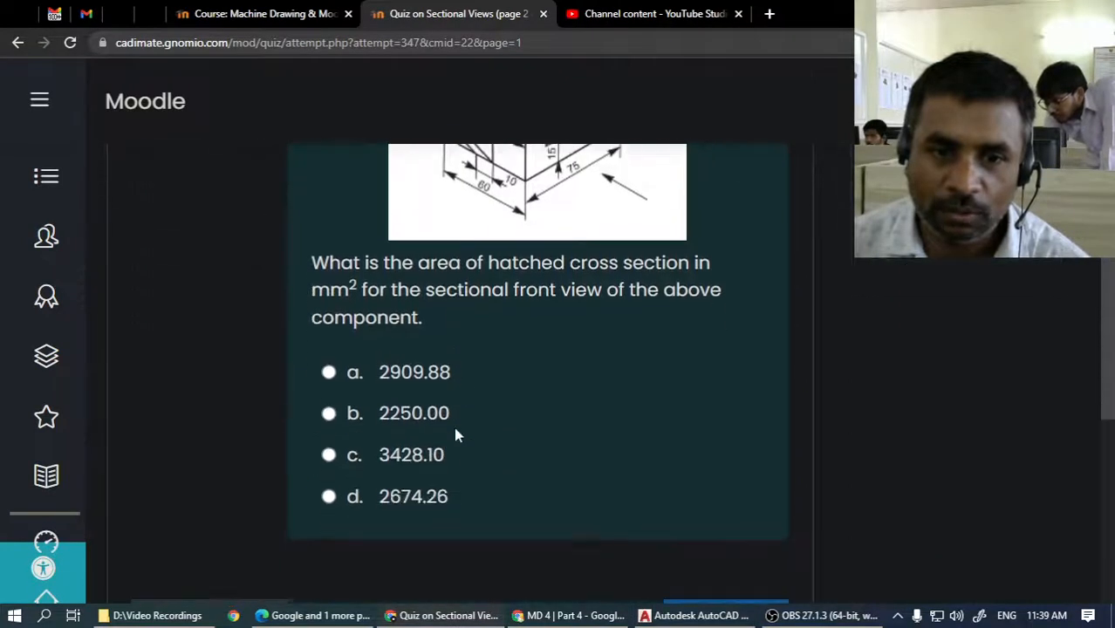
scroll(454, 426, up, 2)
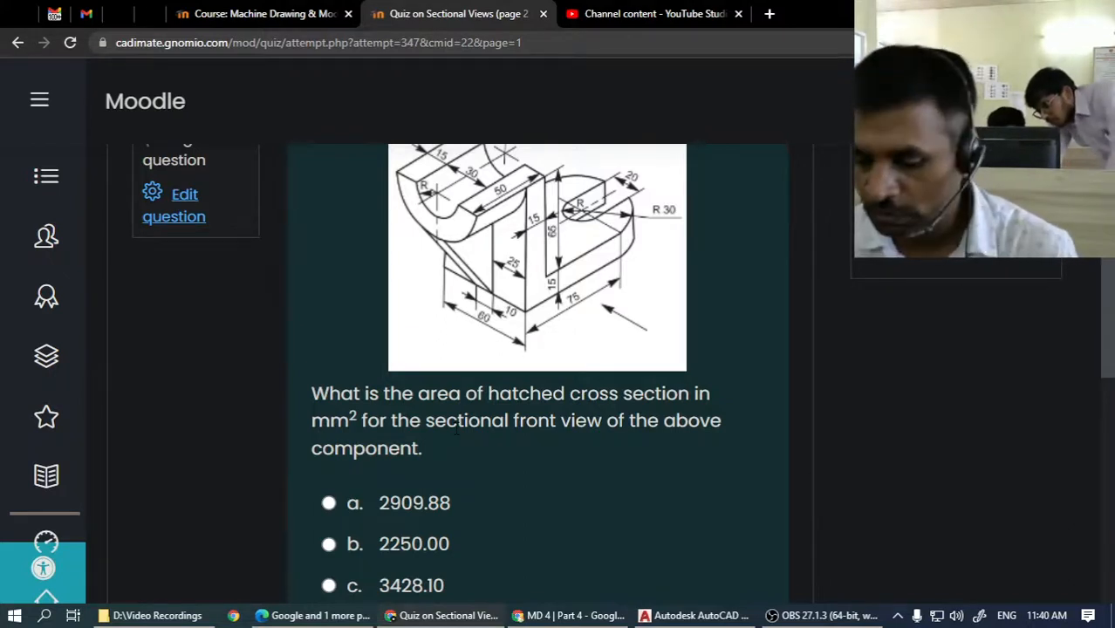
key(alt+Tab)
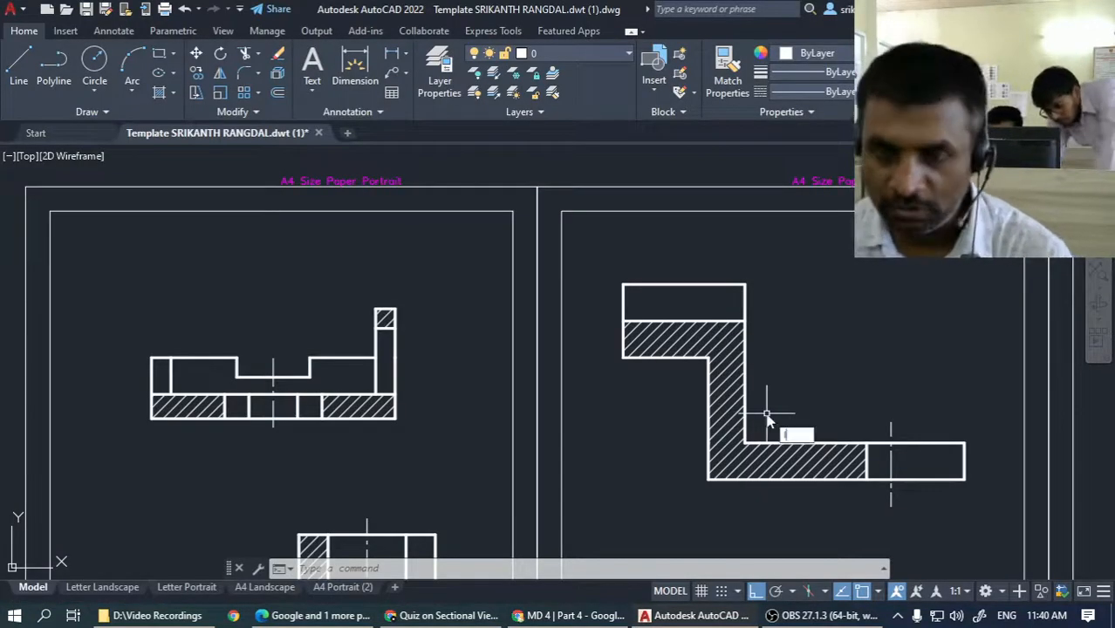
text(l)
key(Return)
click(708, 479)
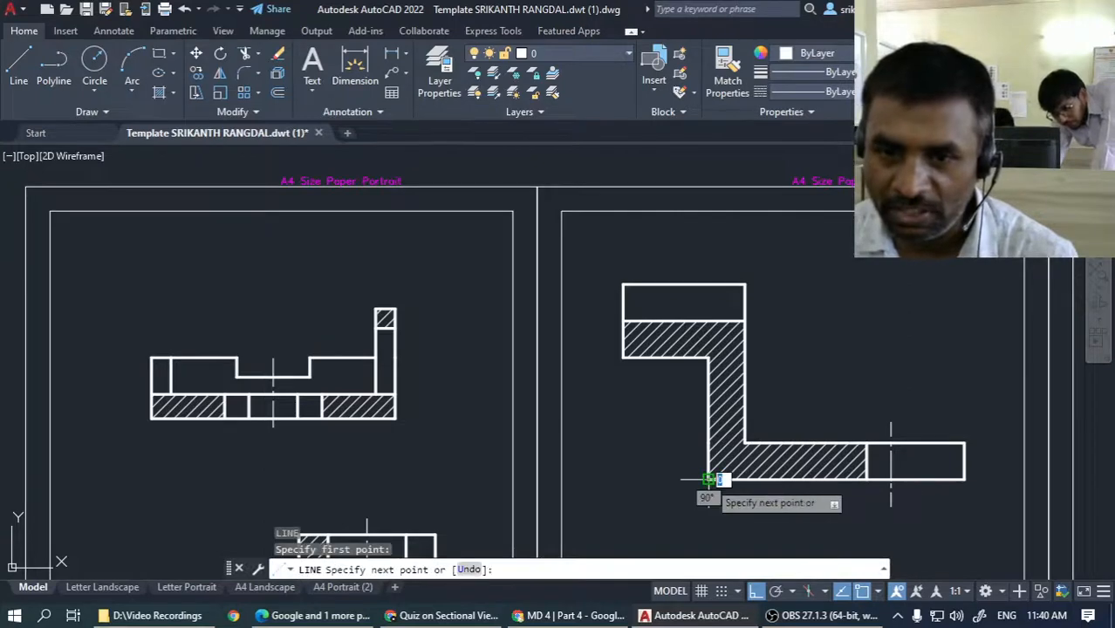
click(622, 357)
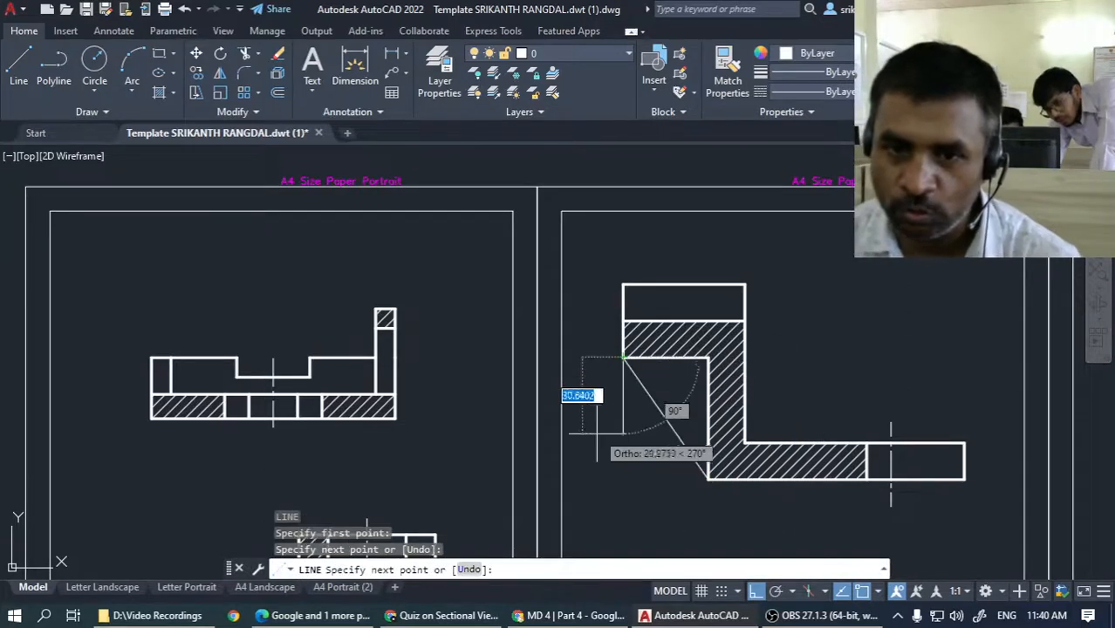
key(Escape)
Match the rib's sloping edge to the thick outline of the upper arm's top edge.
text(ma)
key(Return)
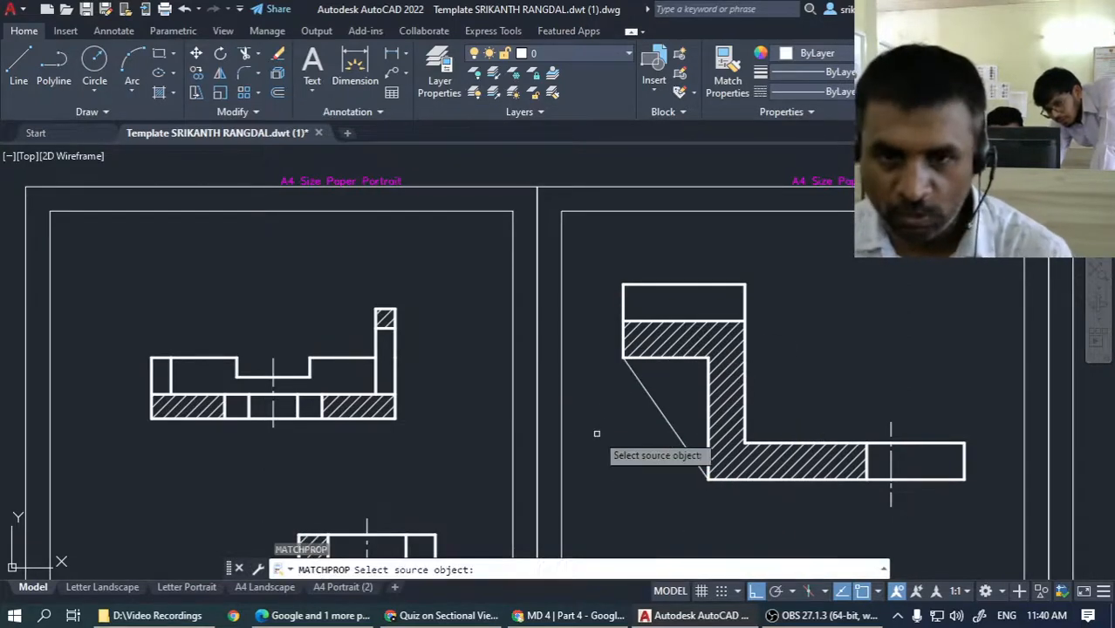
click(678, 285)
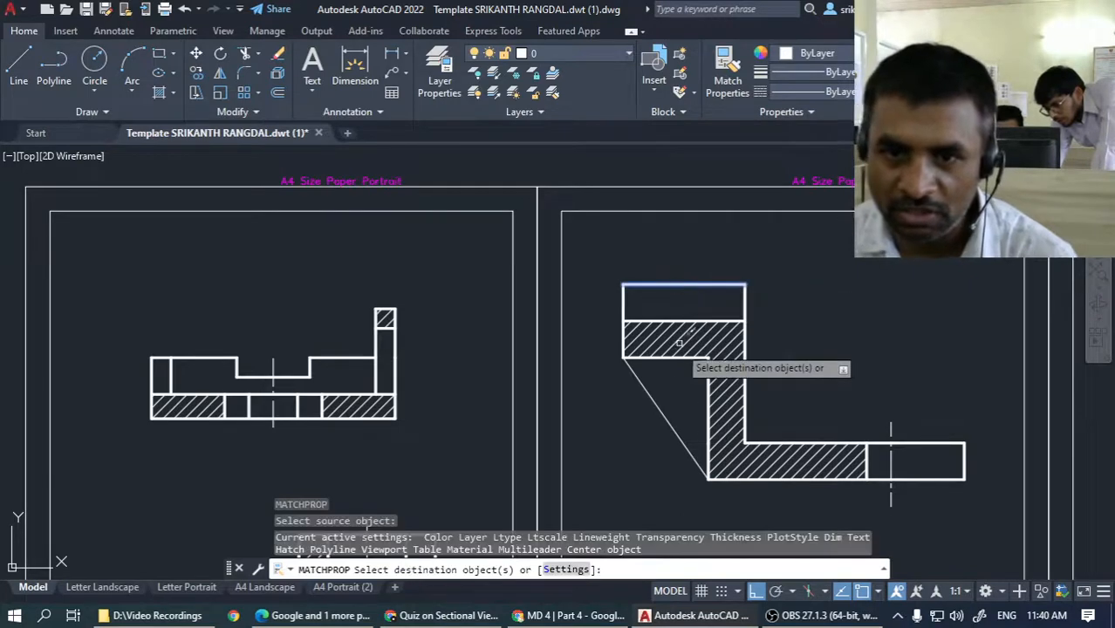
click(660, 410)
key(Return)
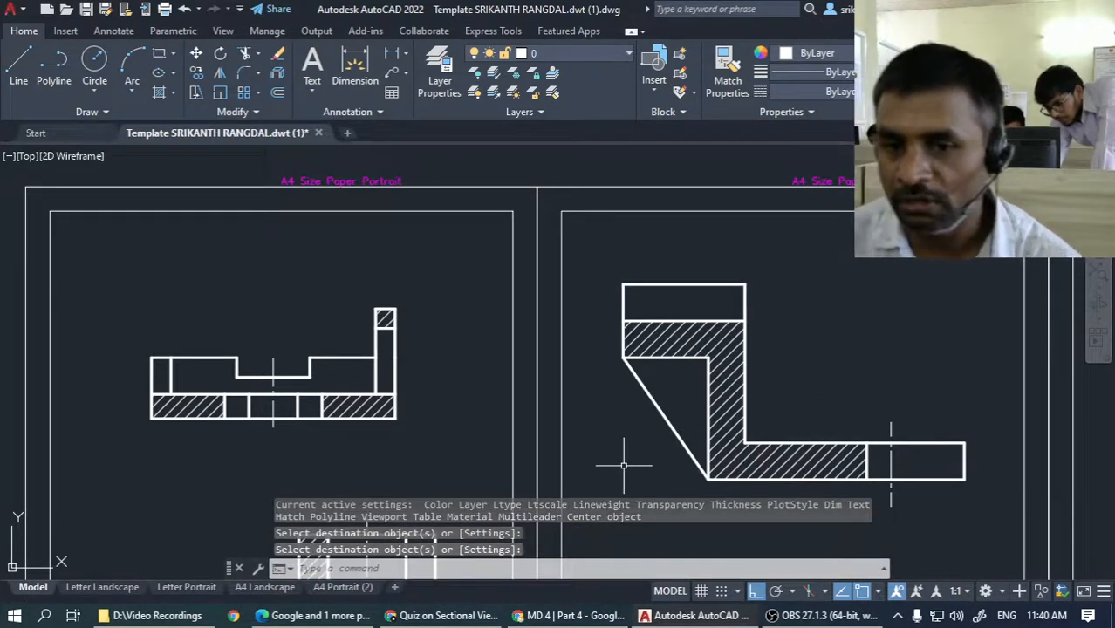
middle_drag(1033, 459, 977, 413)
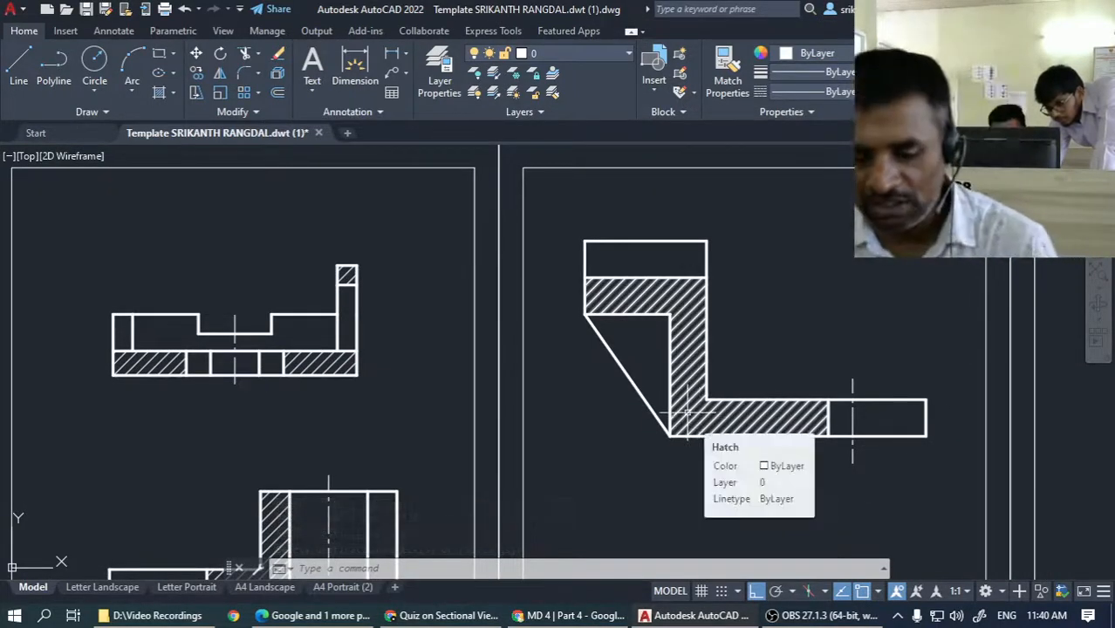
key(alt+Tab)
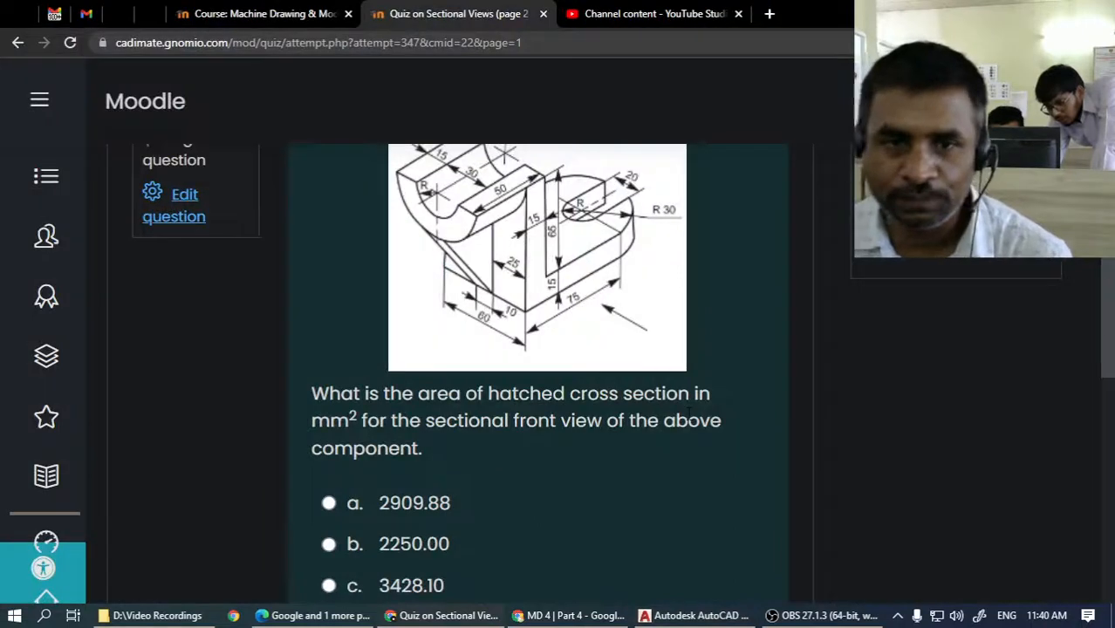
key(alt+Tab)
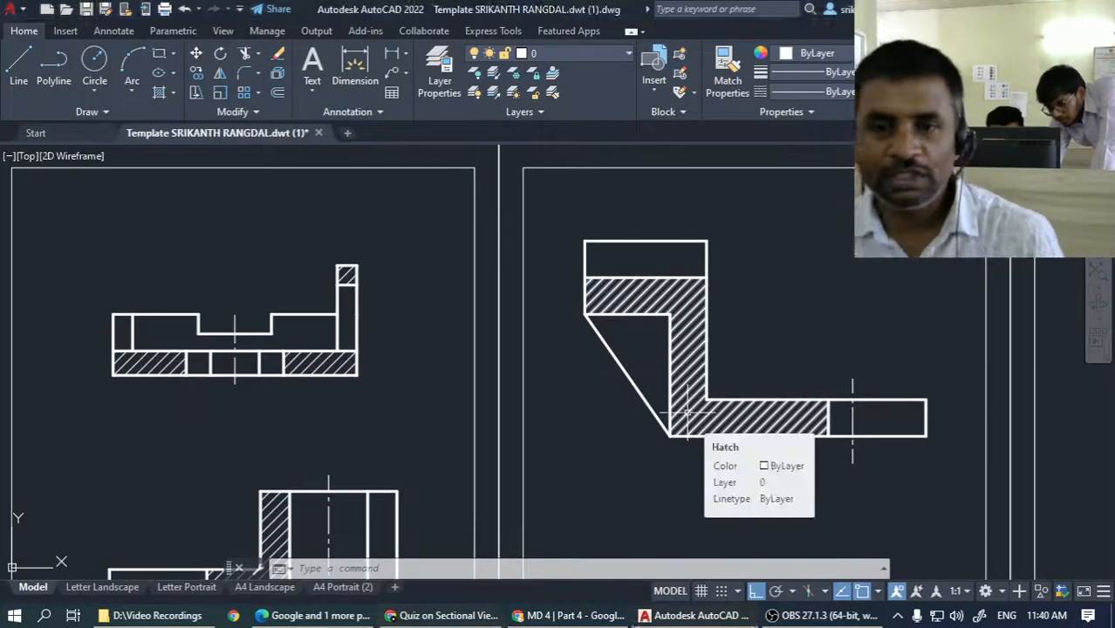